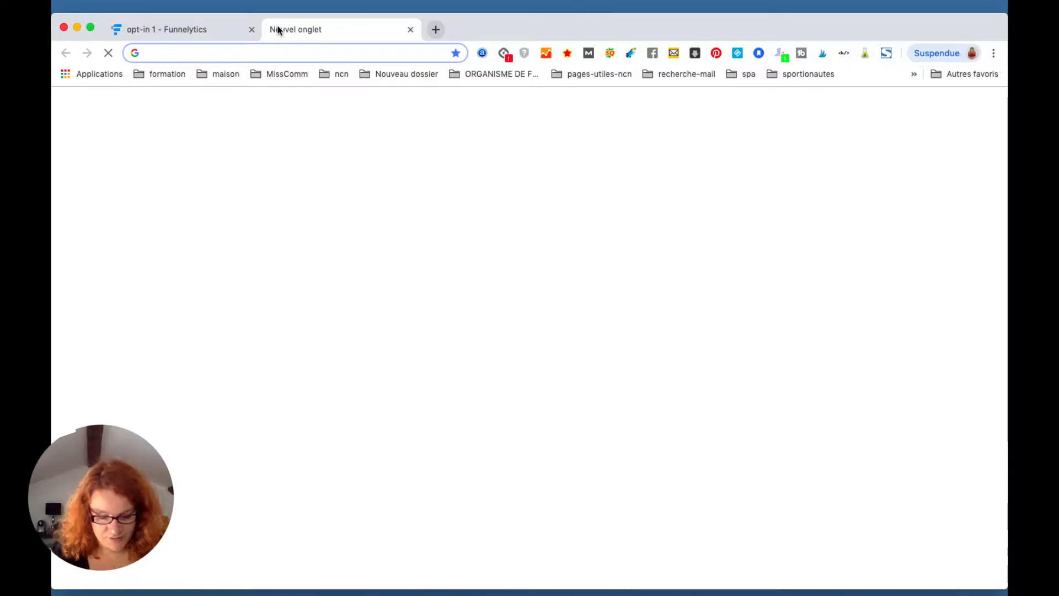
Search the web for "funnelytics" in the new browser tab
text(funnel)
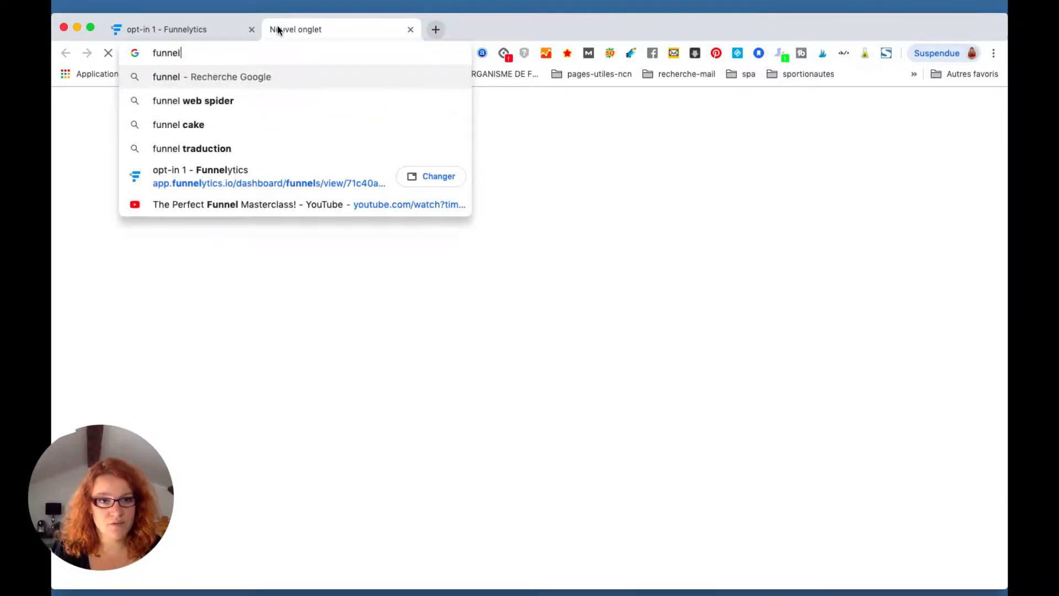
text(ity)
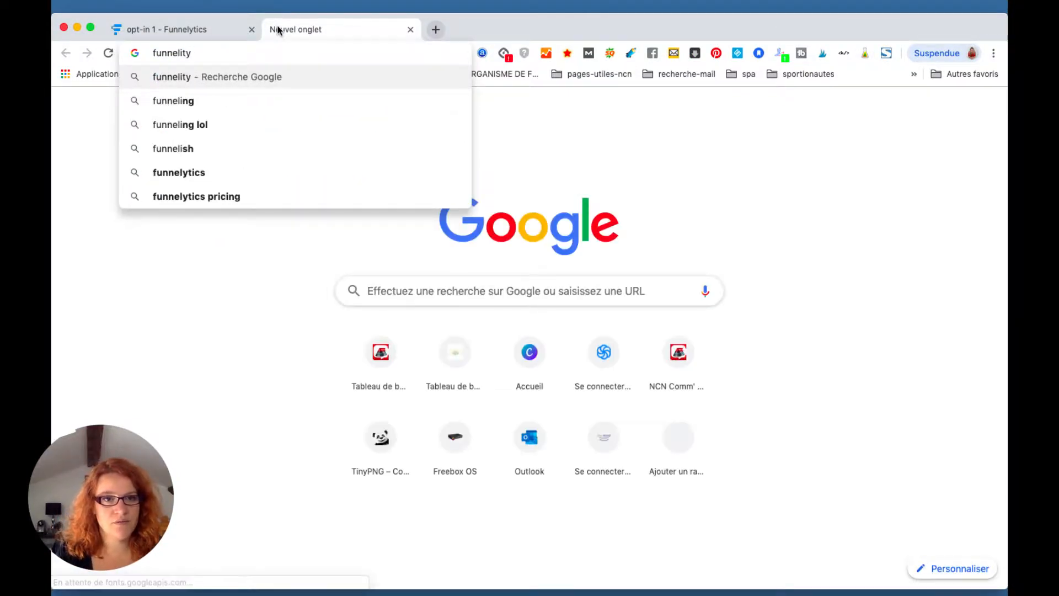
key(BackSpace)
key(BackSpace)
key(BackSpace)
text(ytics)
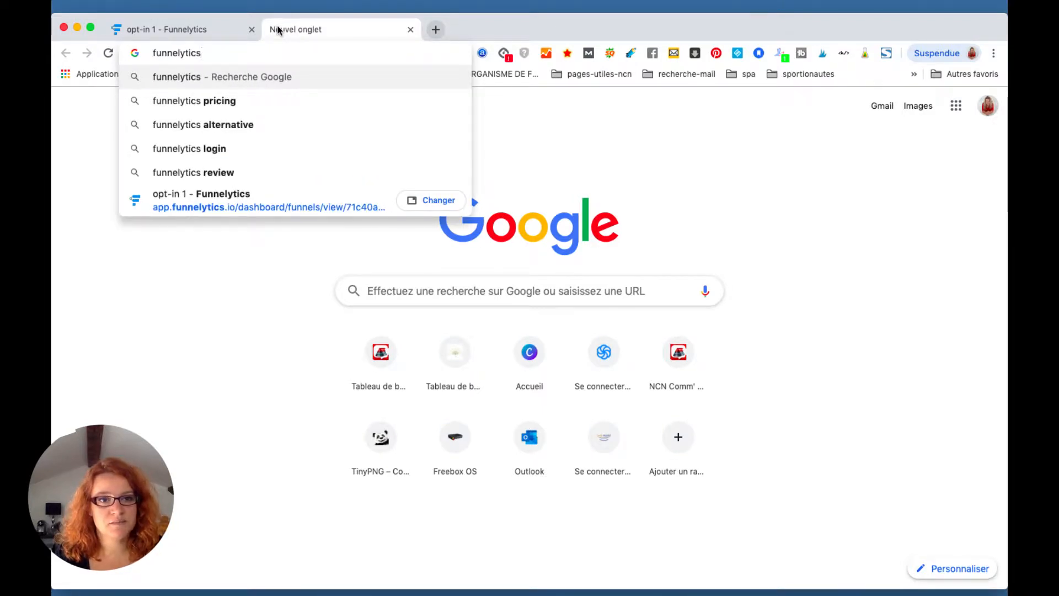
key(Return)
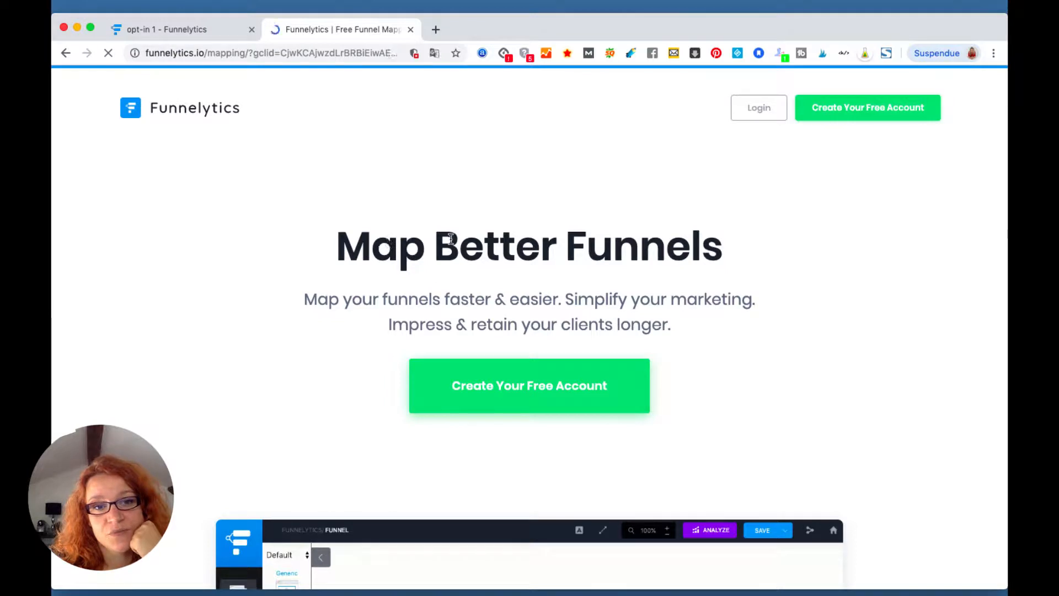
Examine the Funnelytics mapping landing page, including its demo and account options, and close its browser tab
scroll(374, 223, down, 3)
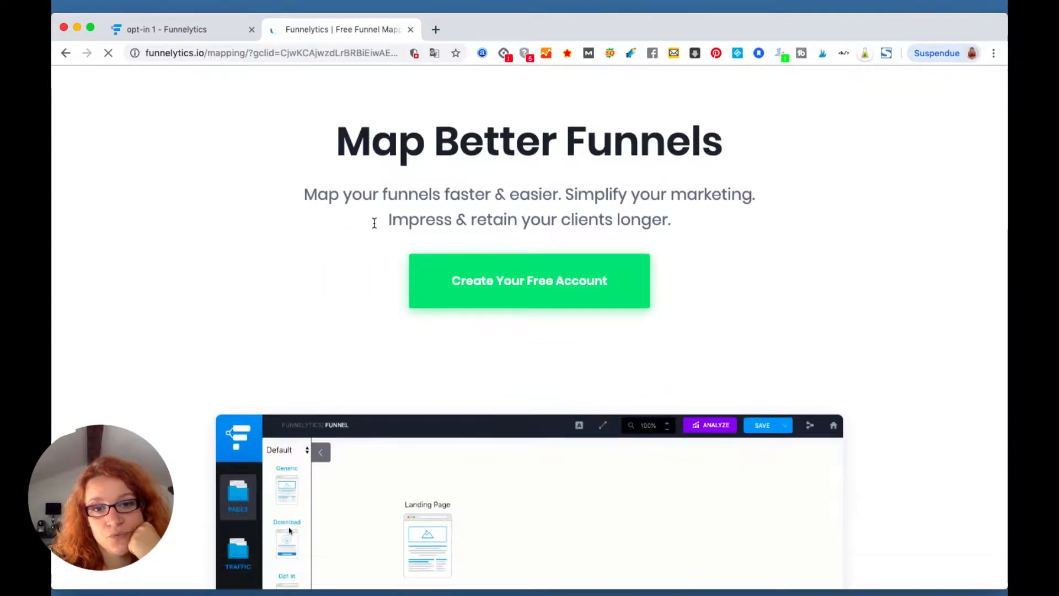
scroll(374, 223, down, 5)
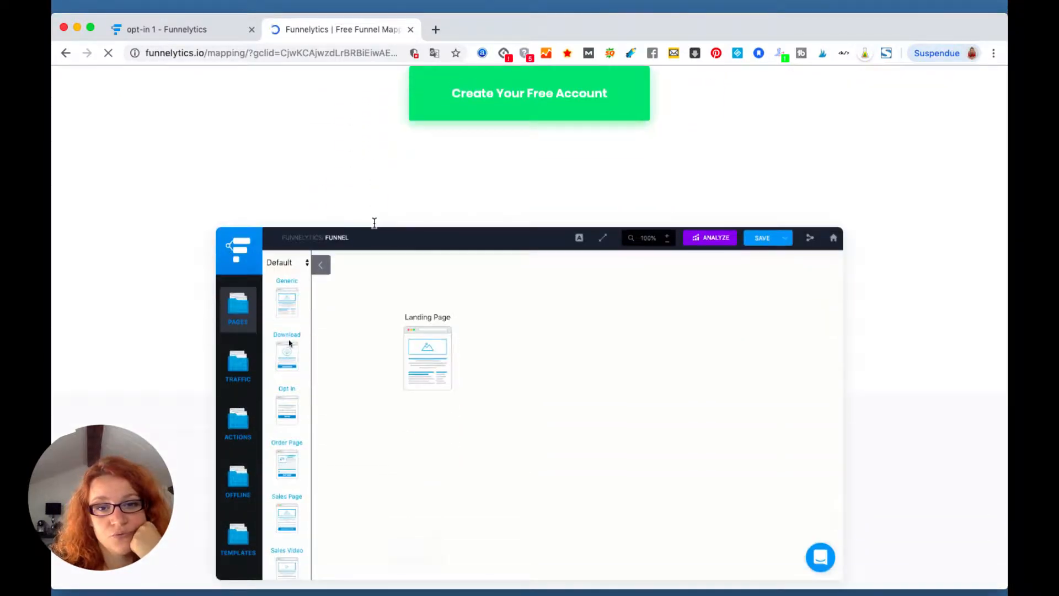
scroll(374, 223, down, 2)
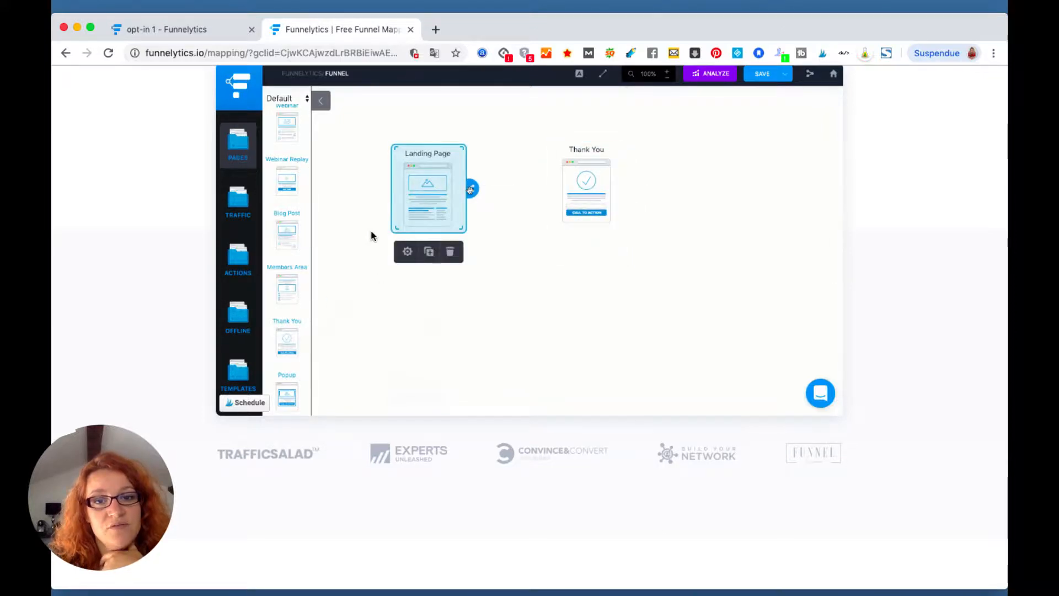
scroll(371, 232, down, 3)
scroll(363, 268, up, 10)
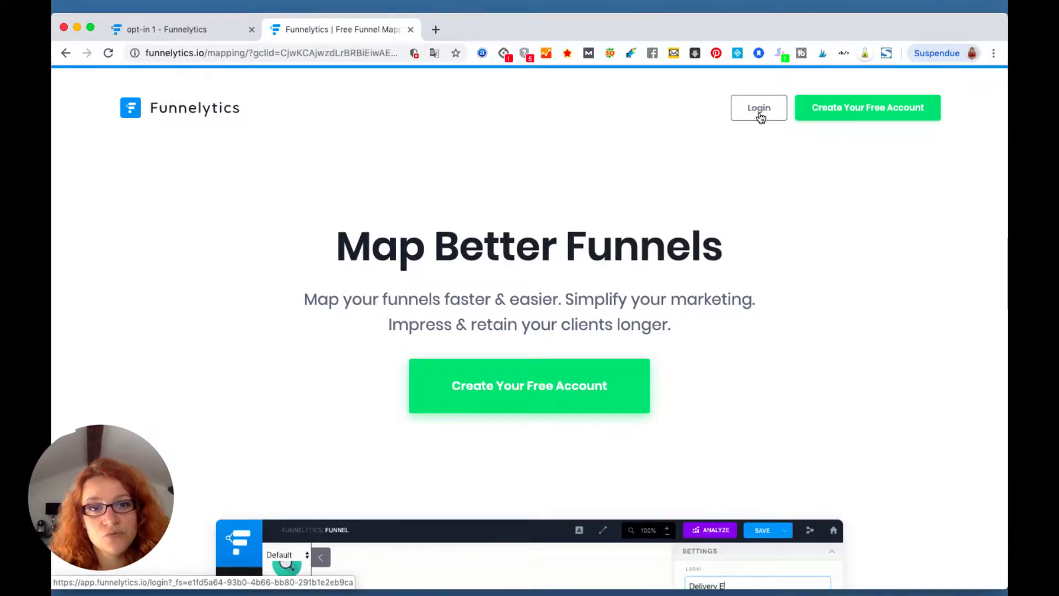
click(411, 30)
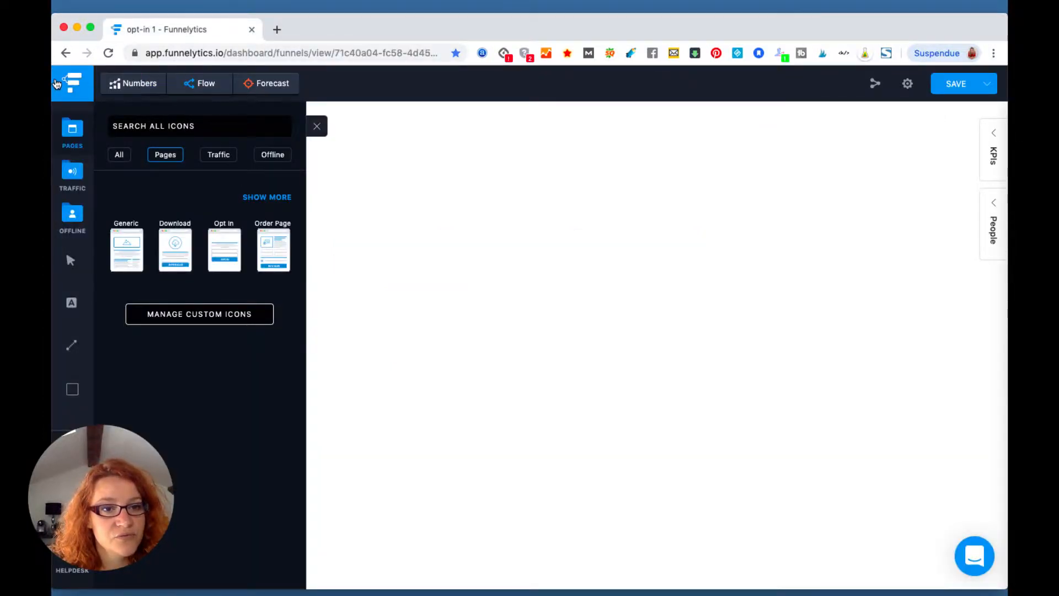
click(57, 82)
click(585, 129)
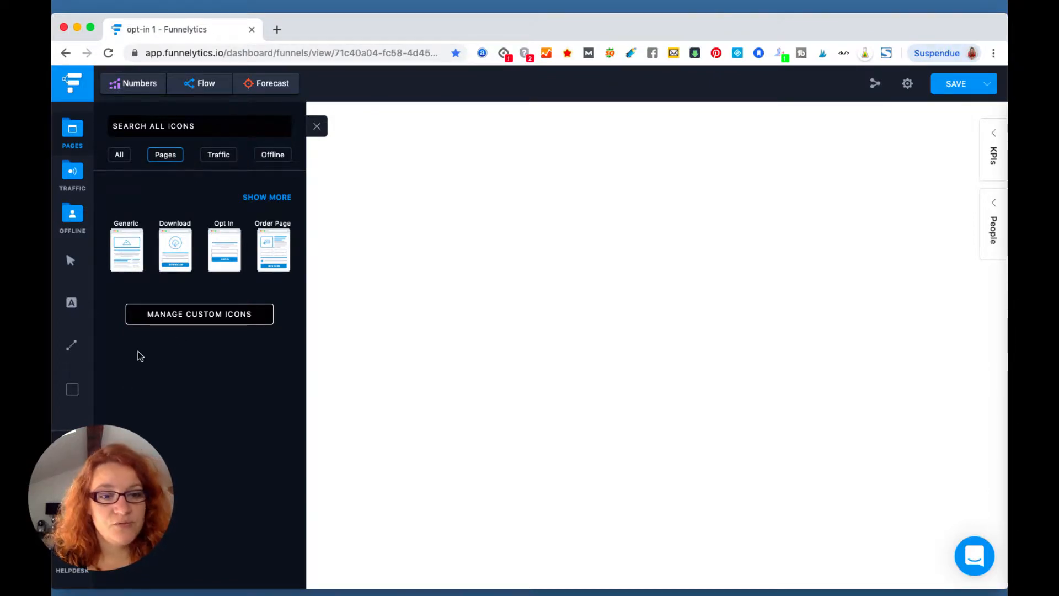
key(super+Tab)
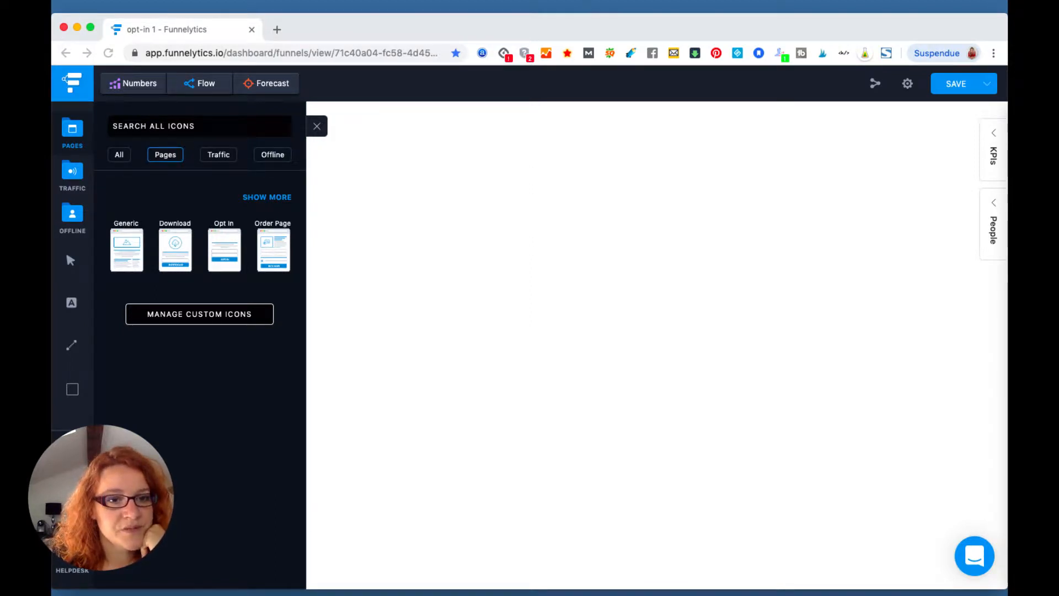
Place an Opt In page linked to an Order Page on the canvas, with the Opt In page close to the Order Page
drag(224, 245, 369, 288)
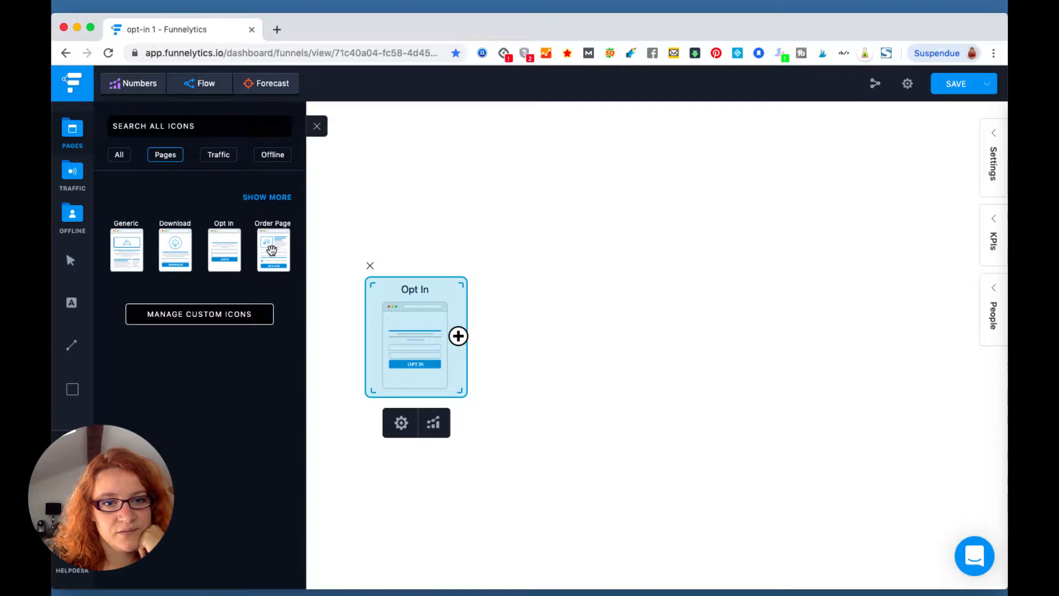
drag(272, 250, 874, 299)
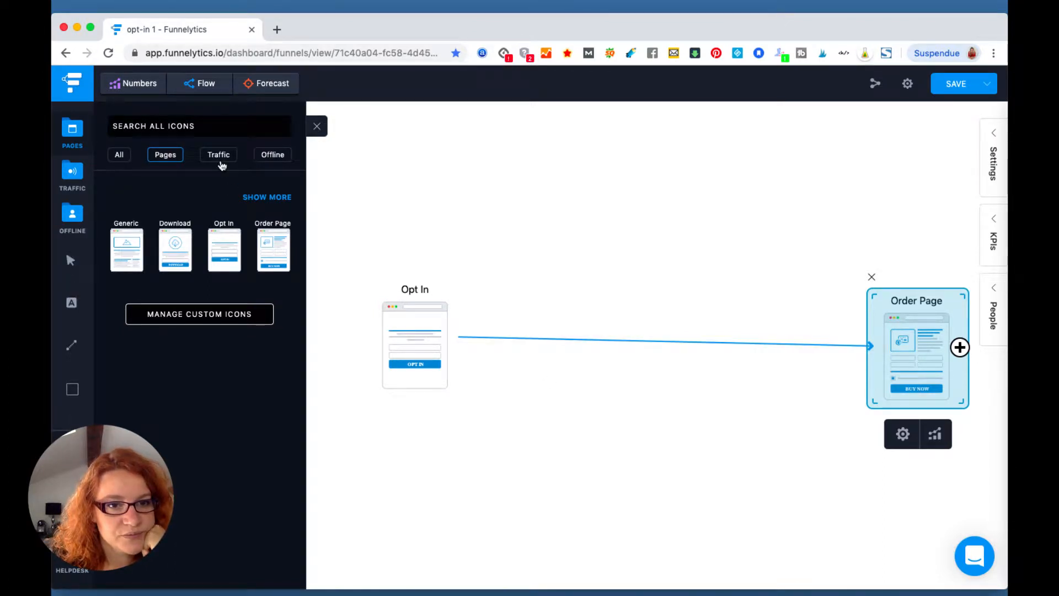
click(269, 160)
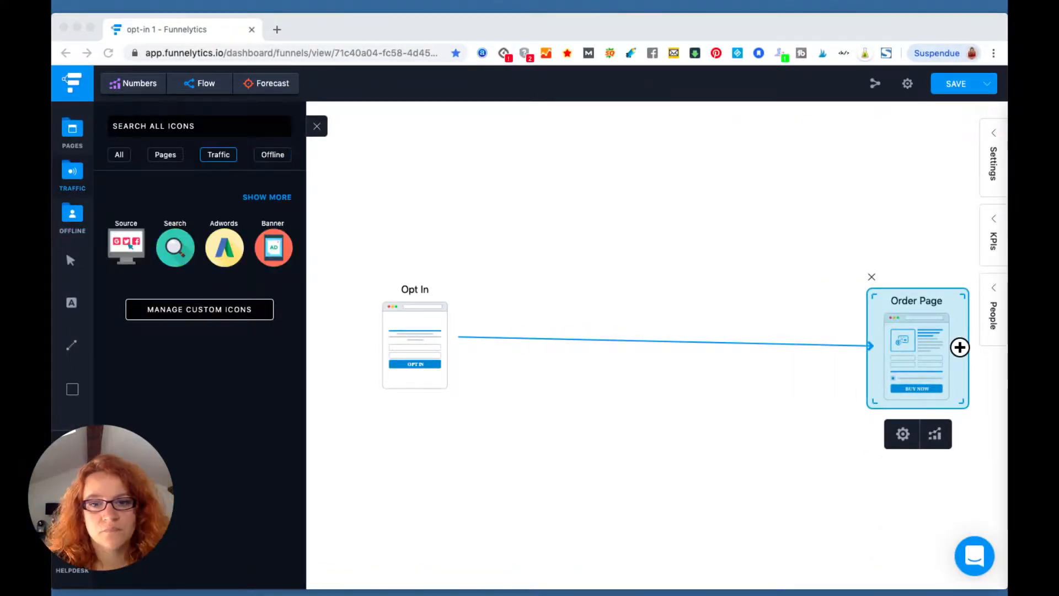
click(661, 545)
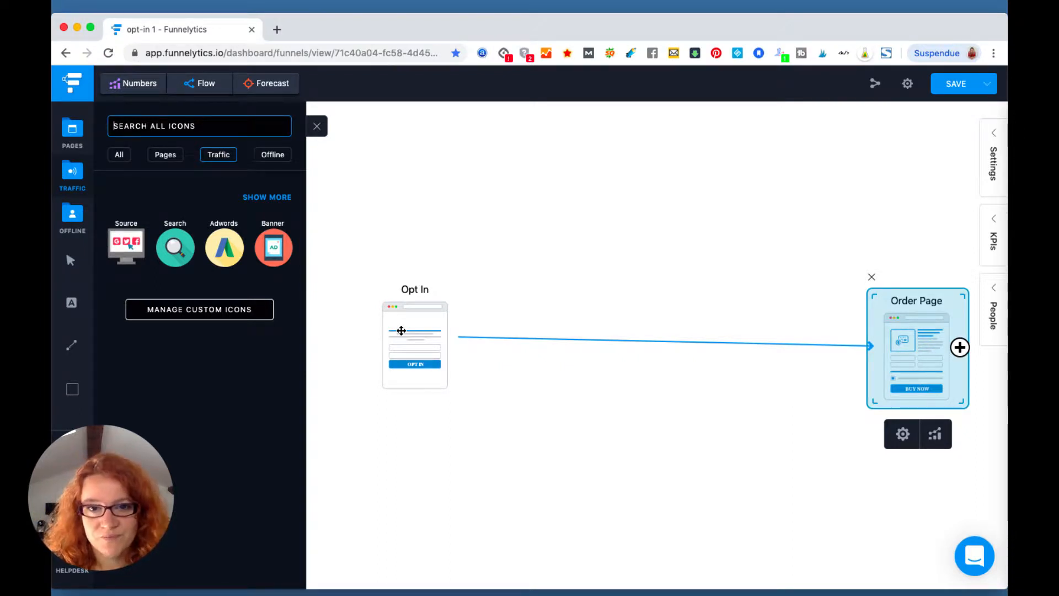
click(401, 331)
drag(403, 333, 695, 346)
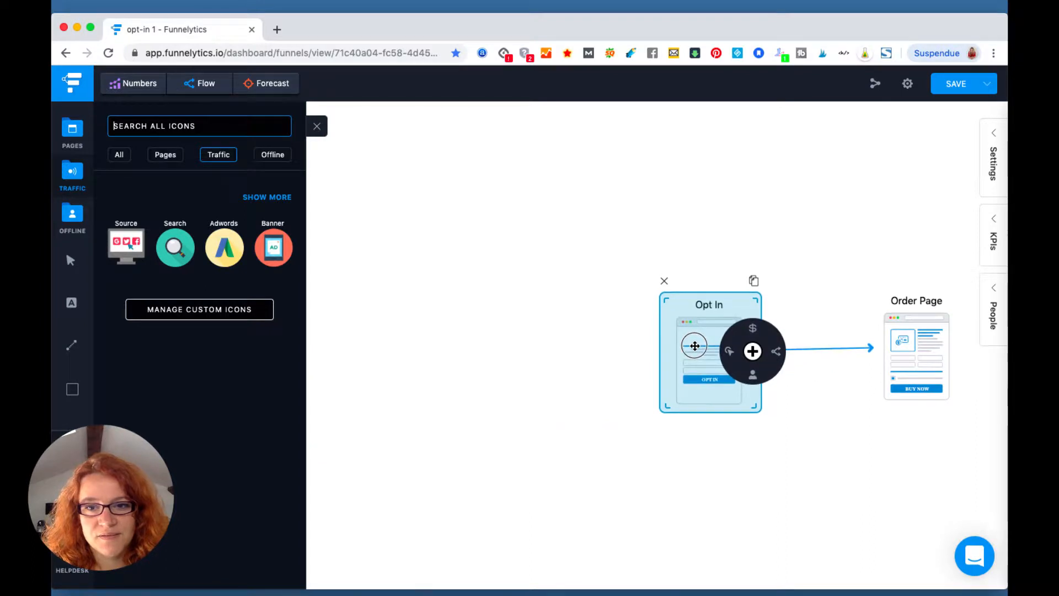
click(523, 345)
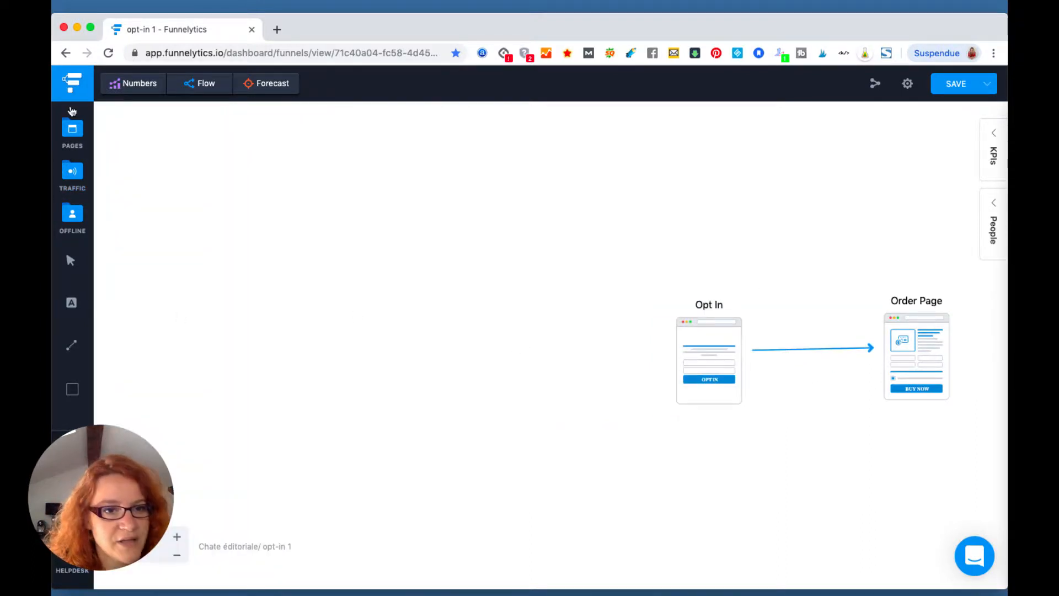
Add the offline Meeting and Business Card elements, linked together, ahead of the Opt In page
click(72, 213)
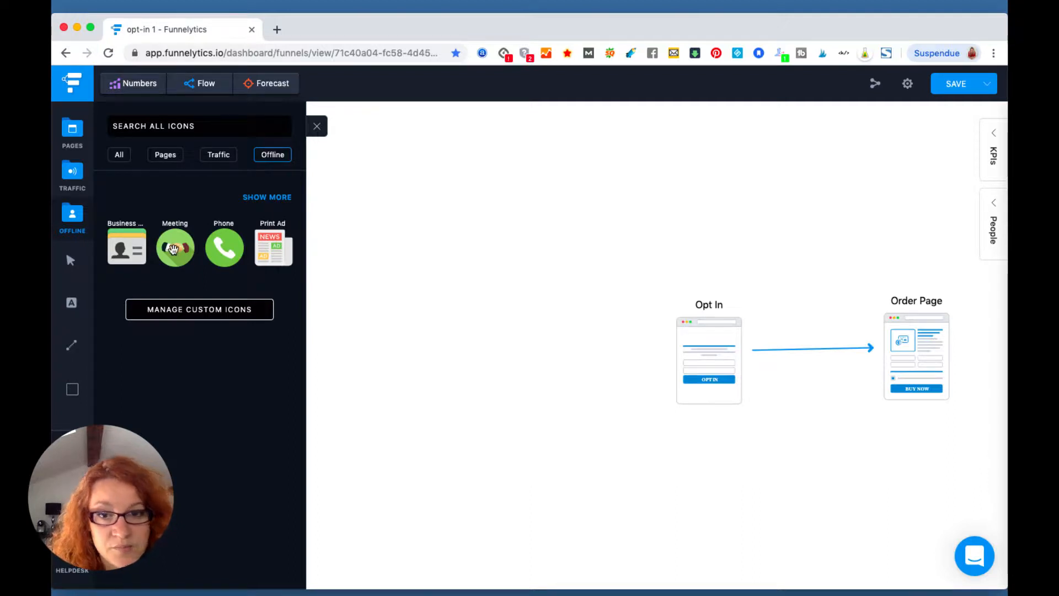
drag(175, 246, 353, 350)
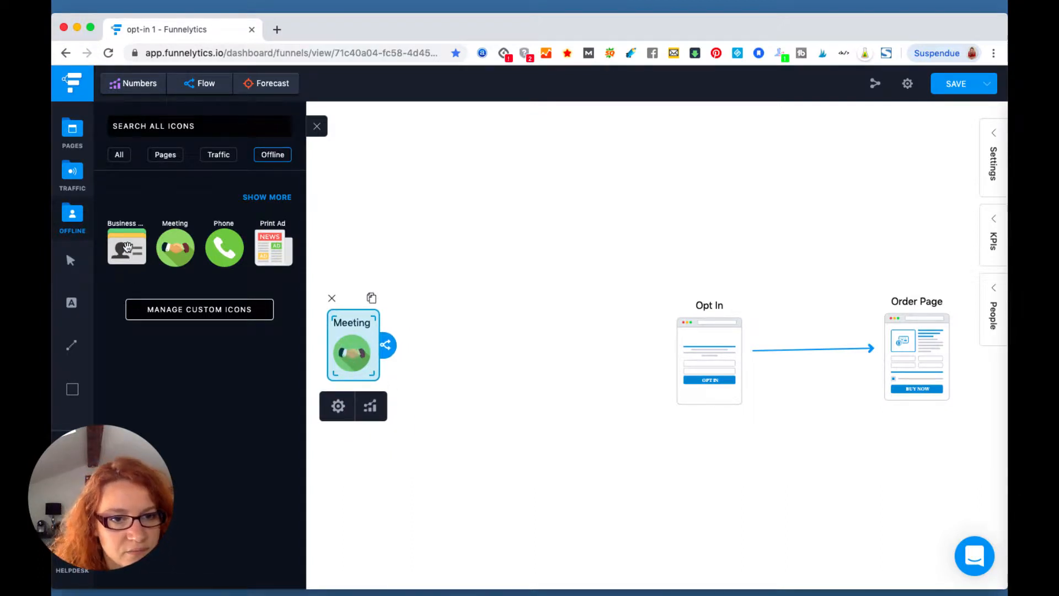
drag(127, 247, 452, 349)
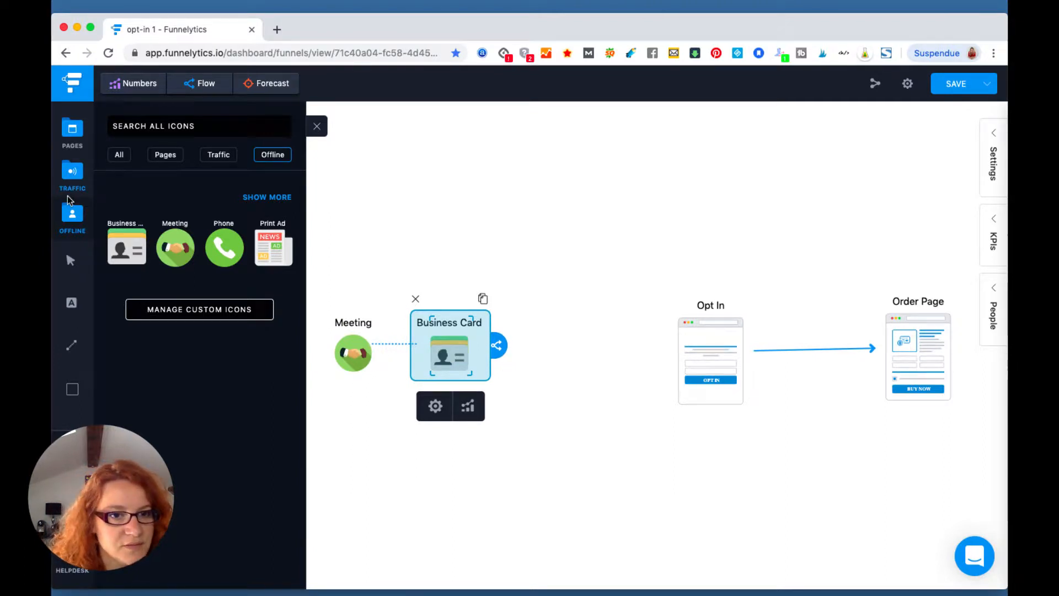
Insert a Generic page between the Business Card and the Opt In page, linked from the Business Card
click(70, 176)
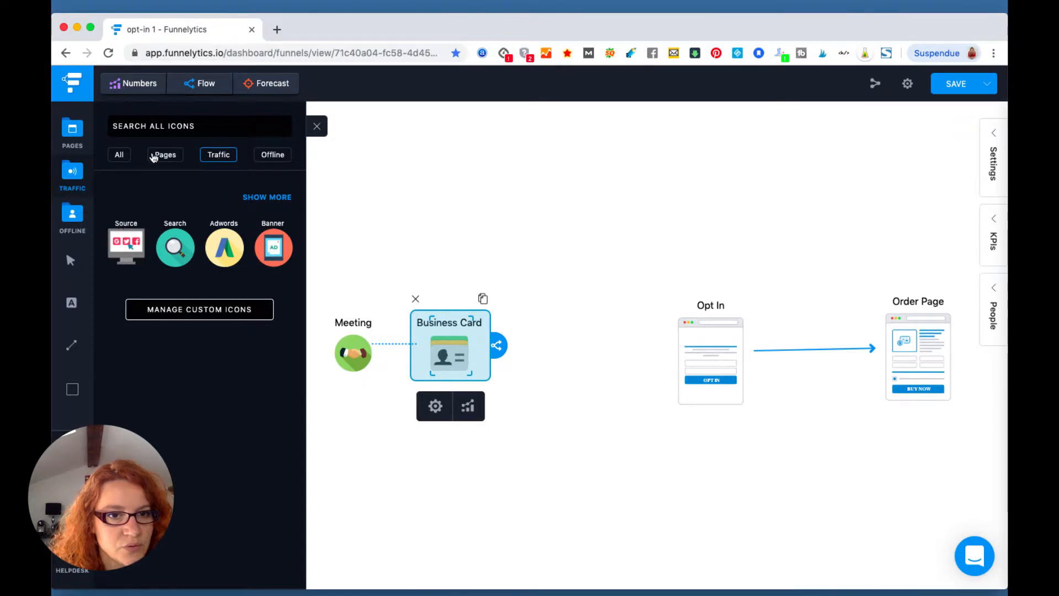
click(155, 156)
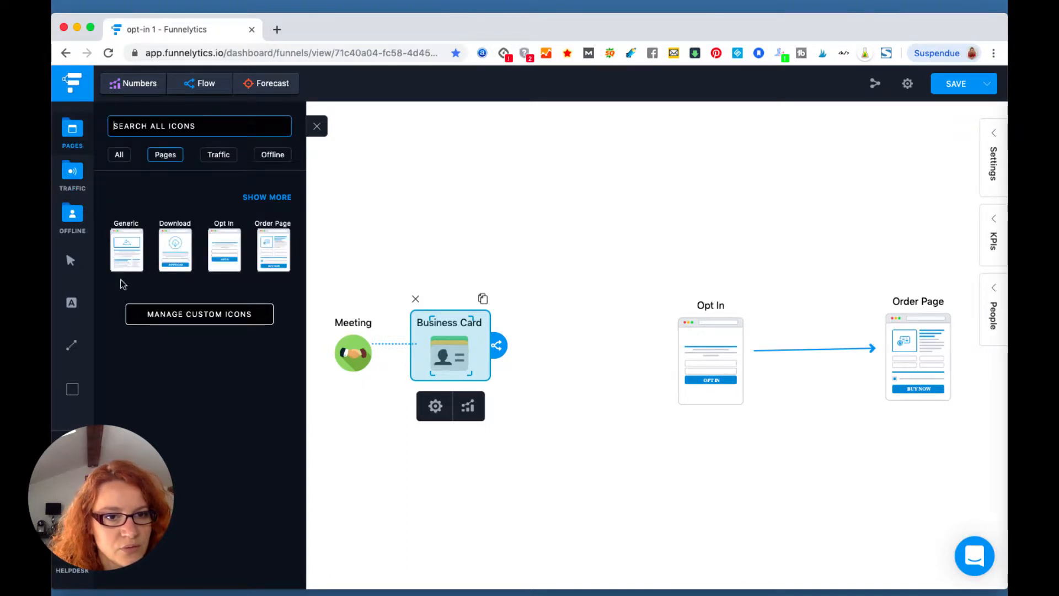
drag(127, 254, 571, 338)
drag(633, 379, 582, 339)
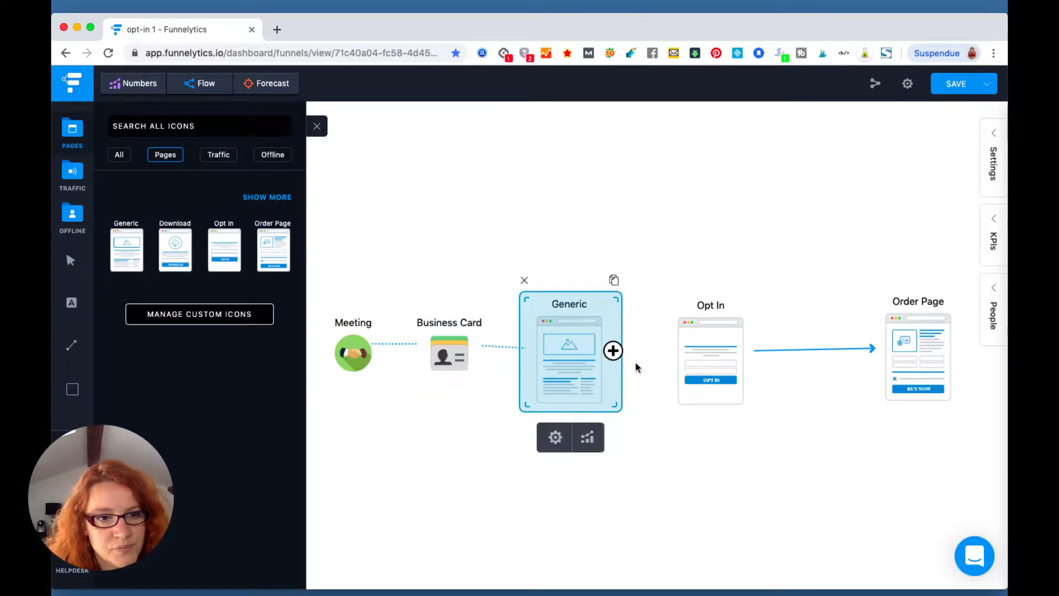
Add a new page linked by an arrow from the Generic page
click(69, 347)
click(613, 350)
click(641, 356)
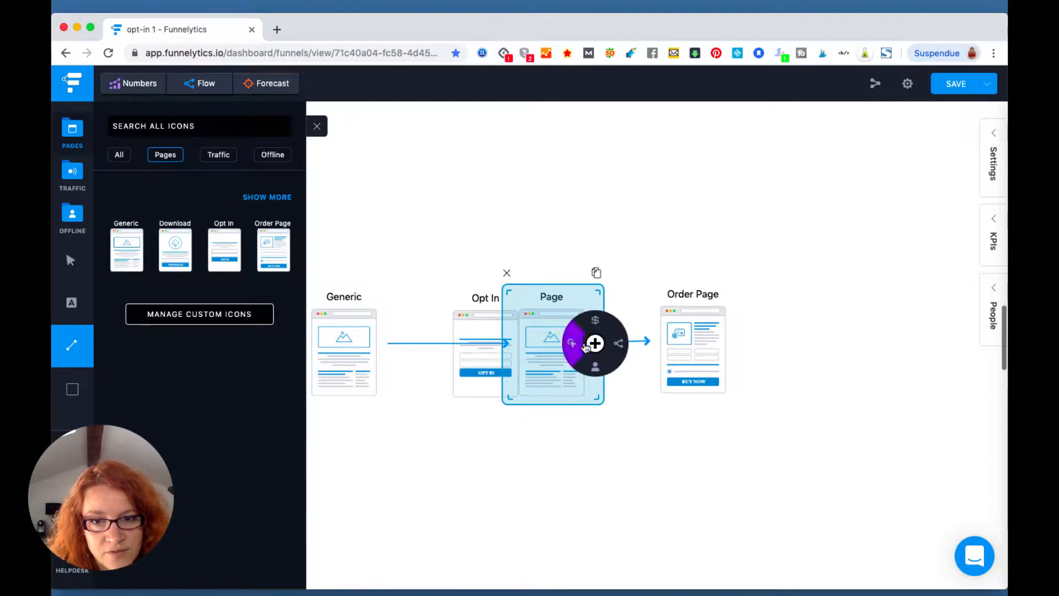
Rearrange the Opt In and Order Page elements so they follow the new page in a row without overlapping
mouse_move(601, 344)
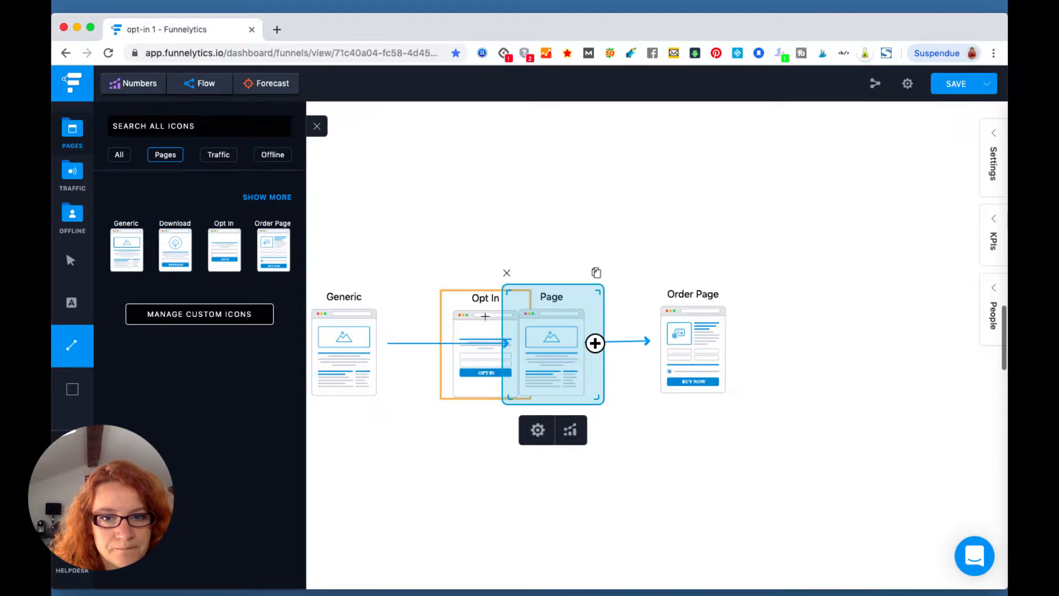
drag(558, 320, 643, 316)
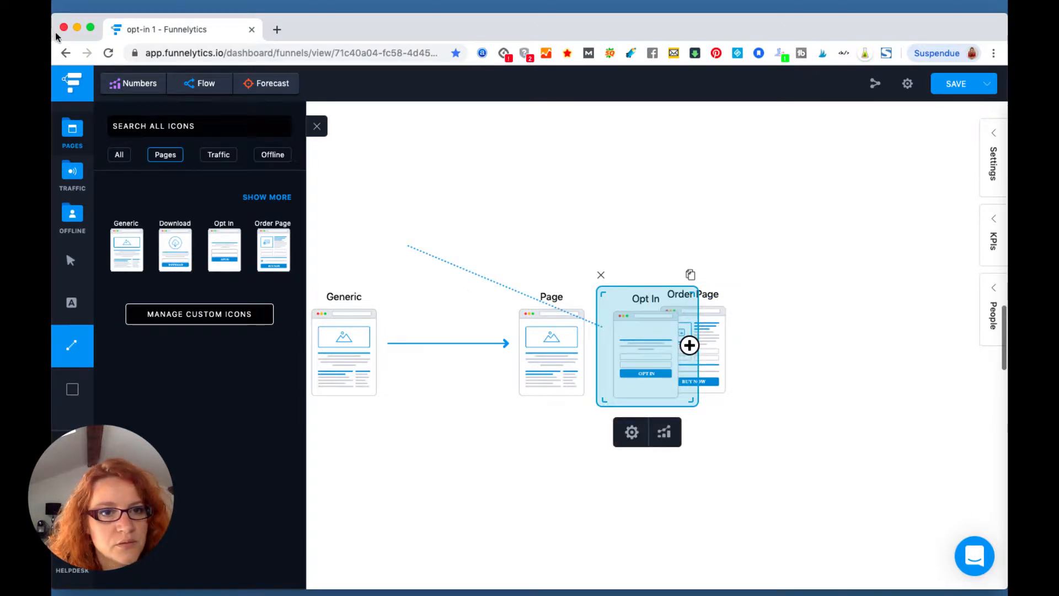
click(66, 356)
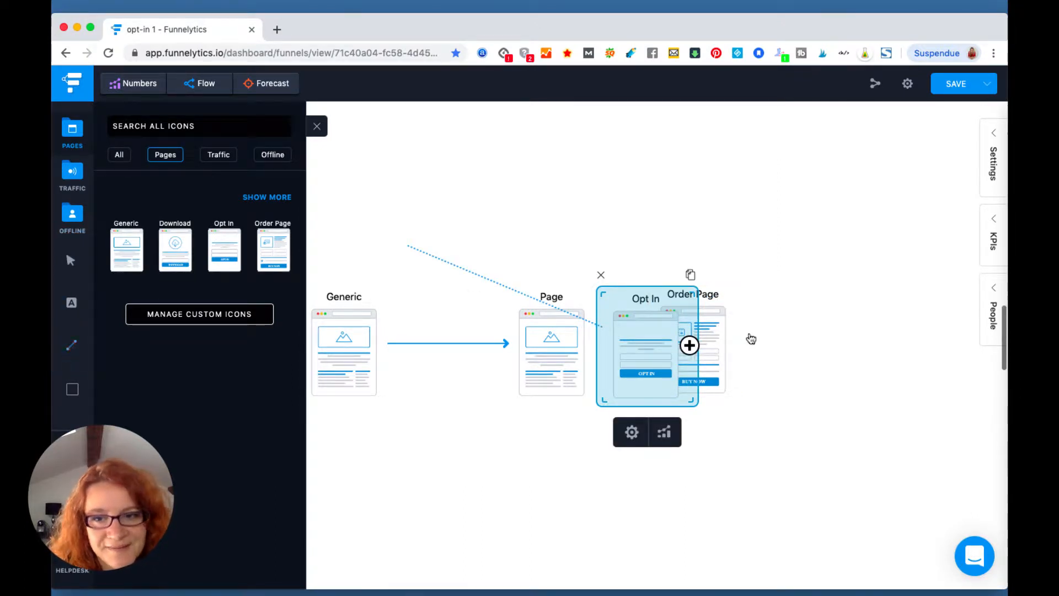
click(748, 300)
drag(712, 331, 844, 341)
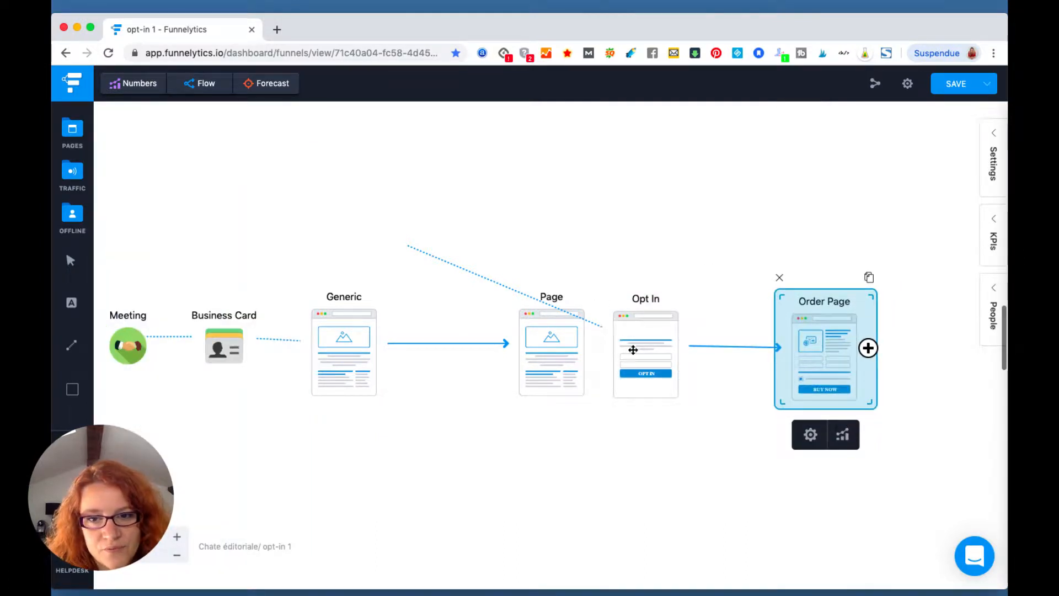
drag(633, 349, 686, 350)
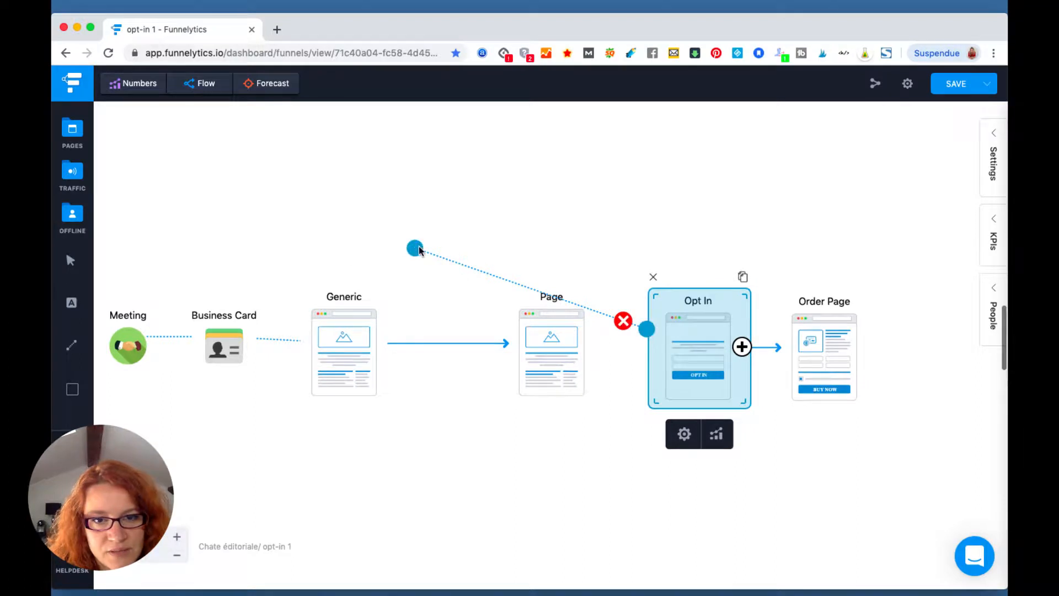
Attach the loose end of the dotted line to the new page so that it links to the Opt In page
drag(414, 244, 571, 344)
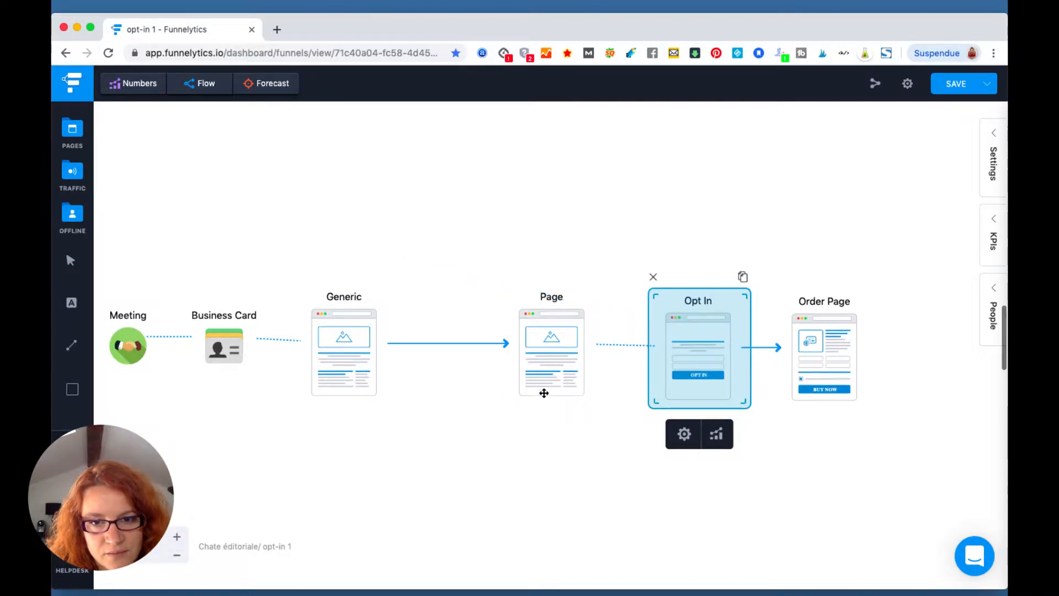
mouse_move(601, 345)
drag(599, 346, 574, 353)
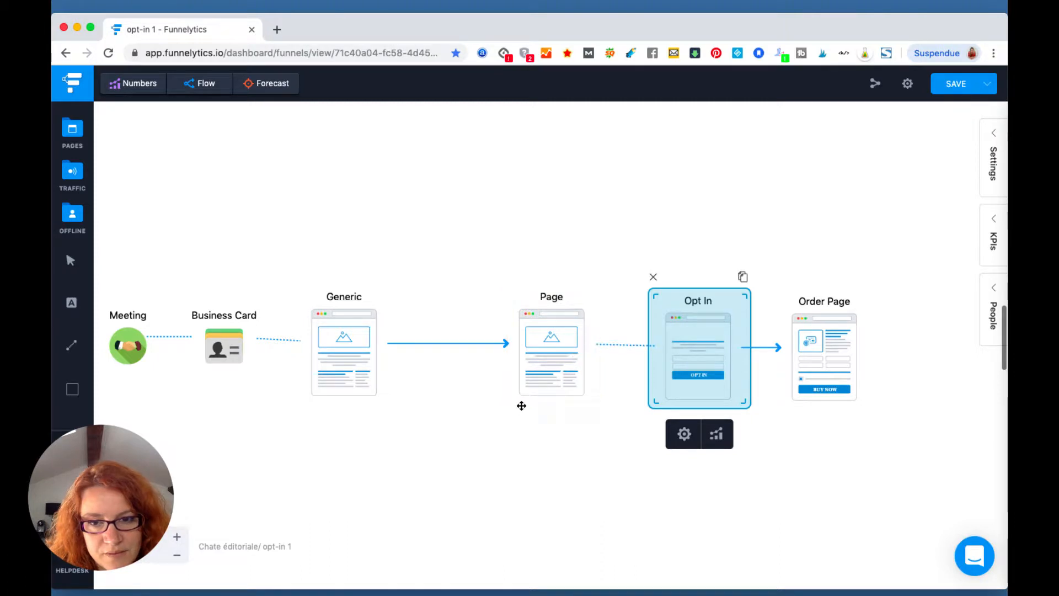
Move the Order Page below the linked page and delete its connection from the Opt In page
scroll(745, 279, down, 2)
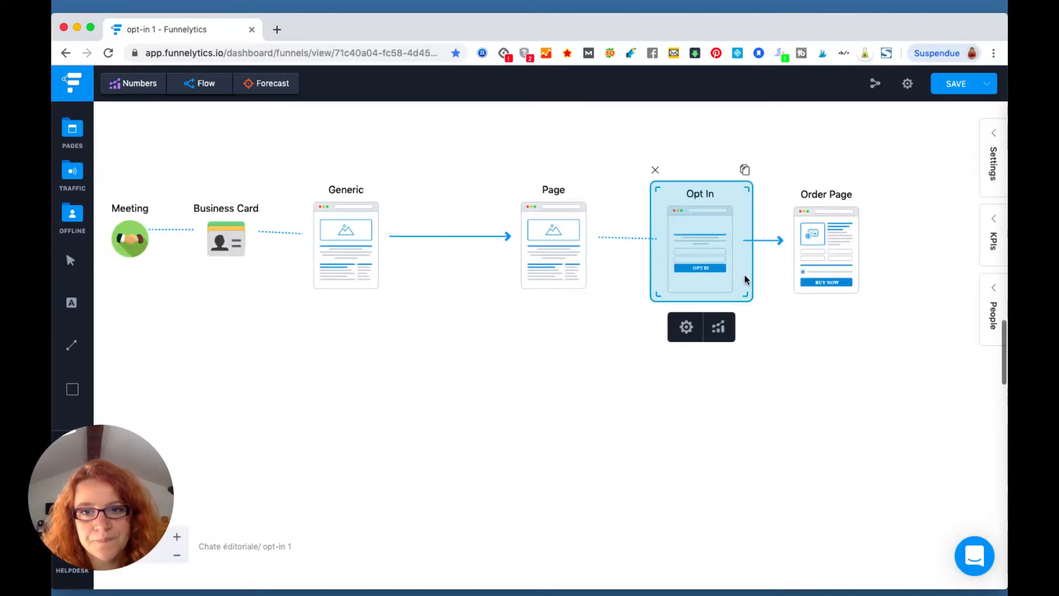
drag(823, 235, 548, 433)
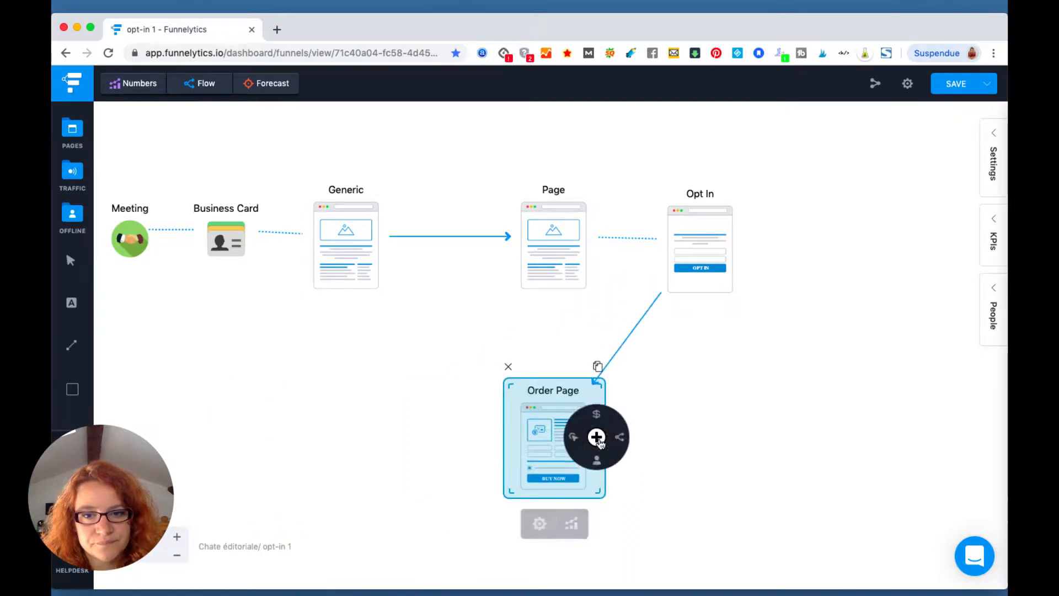
mouse_move(621, 348)
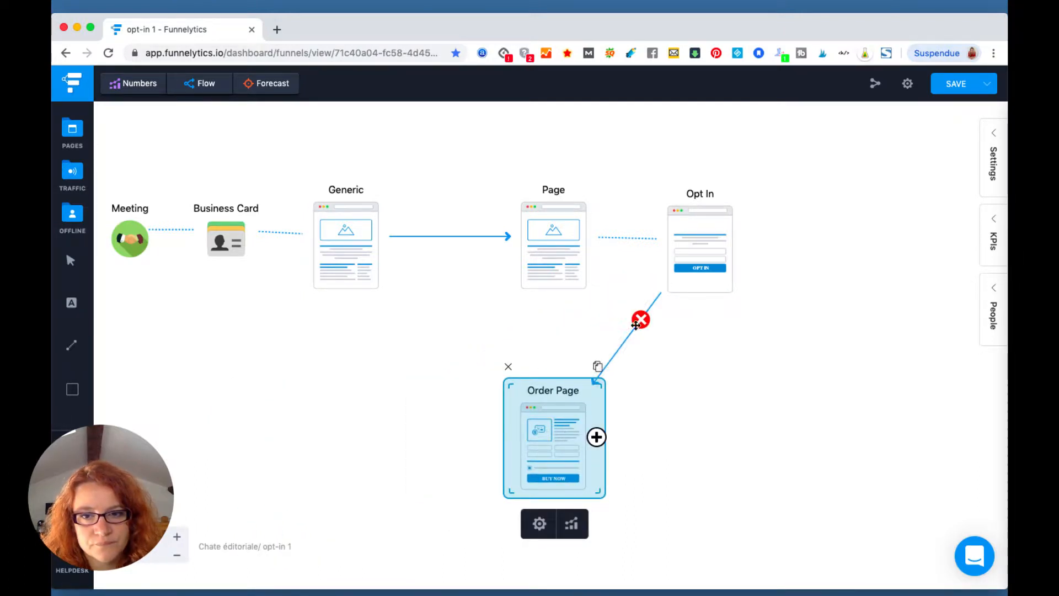
click(636, 328)
click(714, 252)
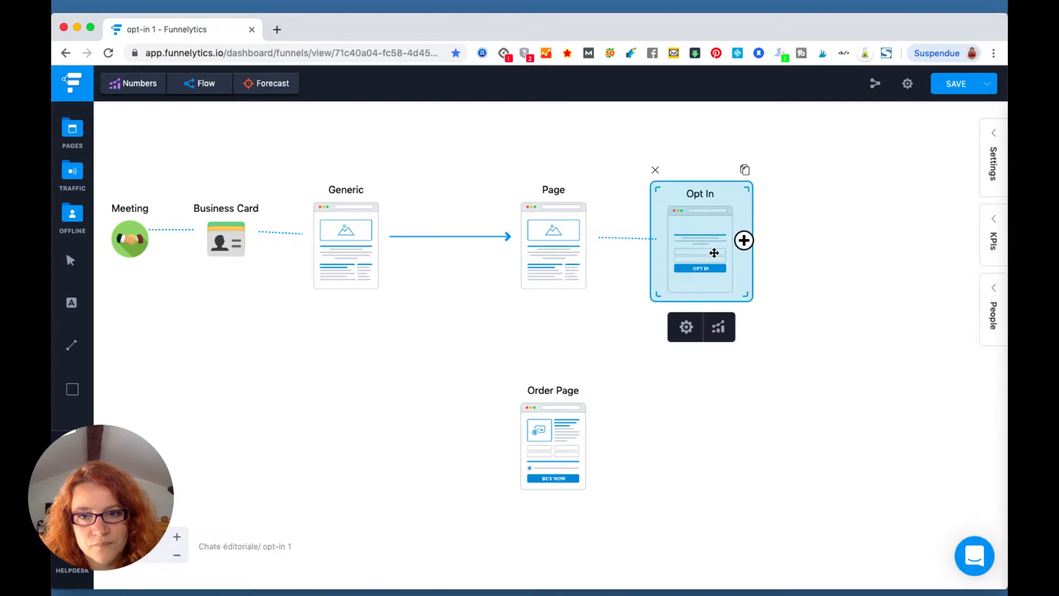
mouse_move(744, 242)
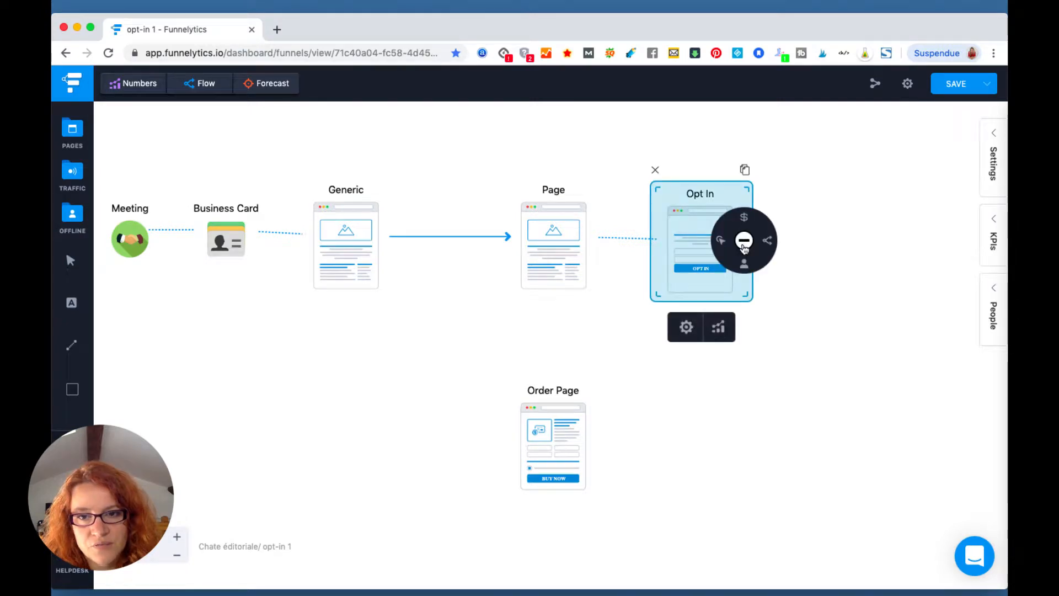
click(770, 244)
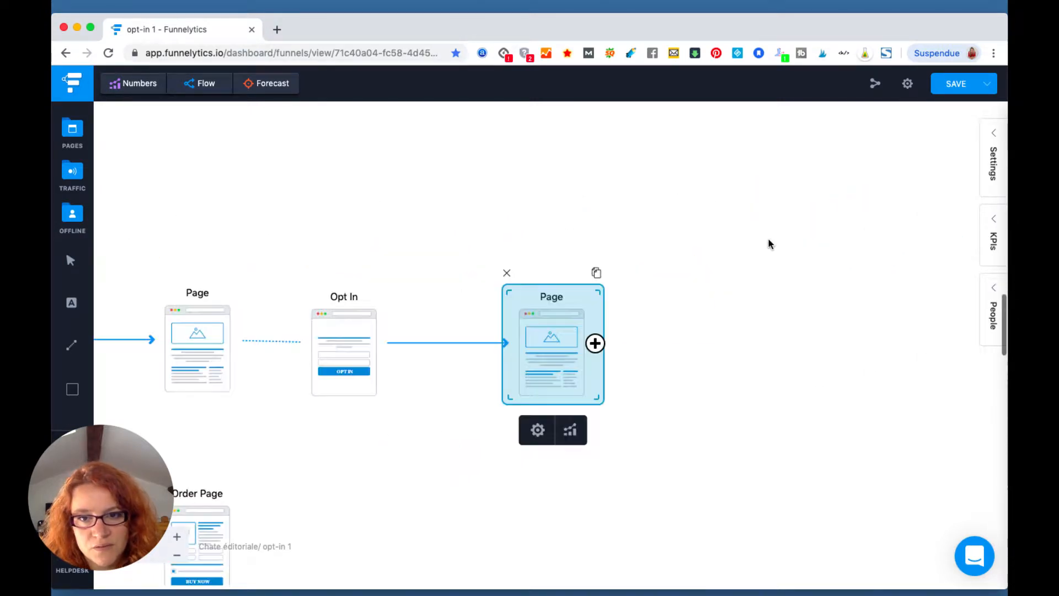
click(505, 274)
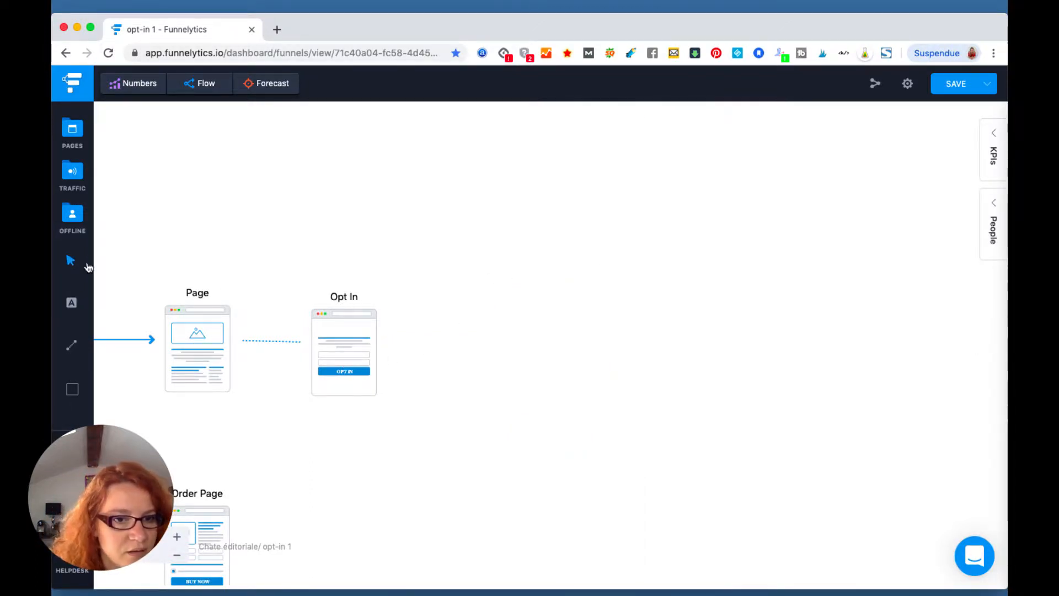
Browse the Pages, Traffic and All categories of the icon library
scroll(74, 356, up, 1)
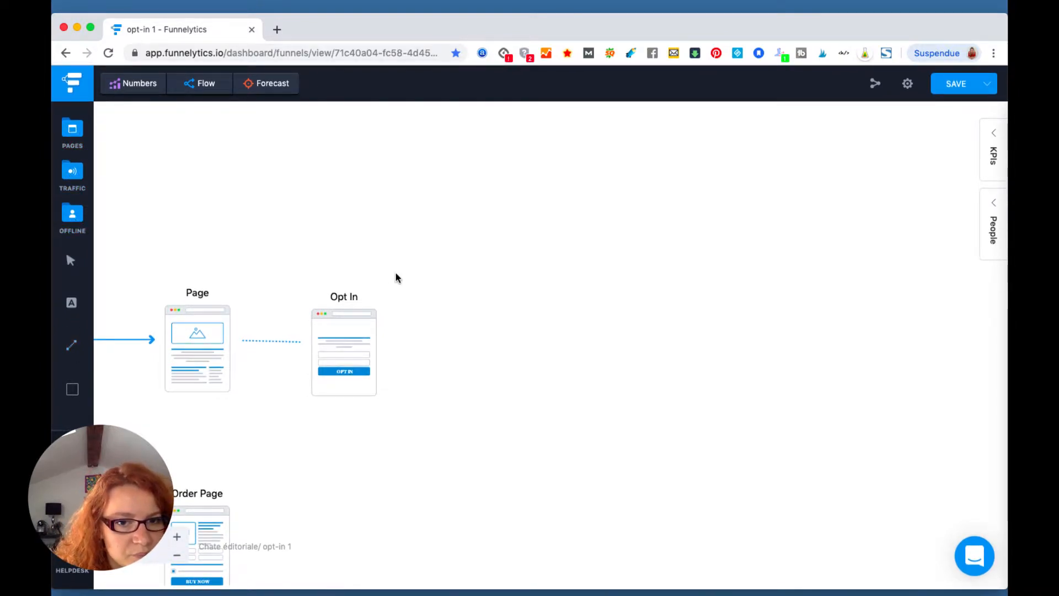
scroll(405, 335, down, 4)
click(72, 131)
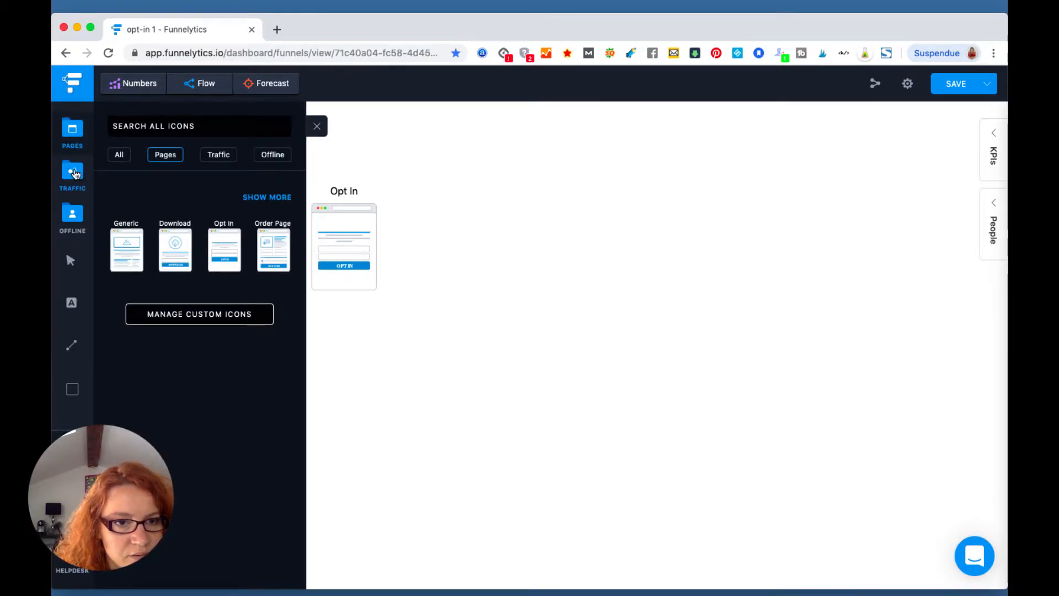
click(76, 173)
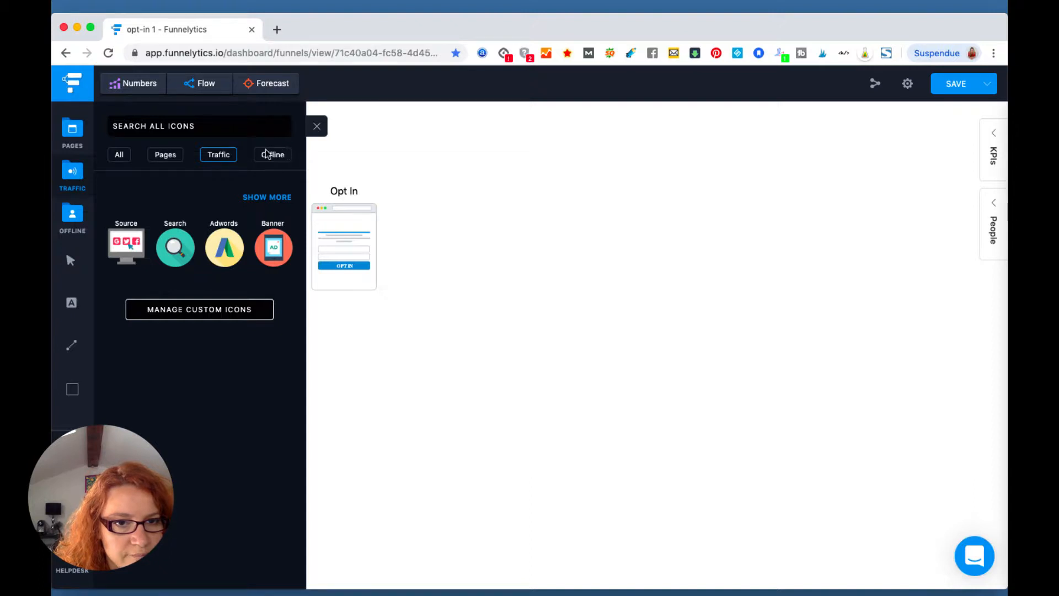
click(167, 157)
click(116, 156)
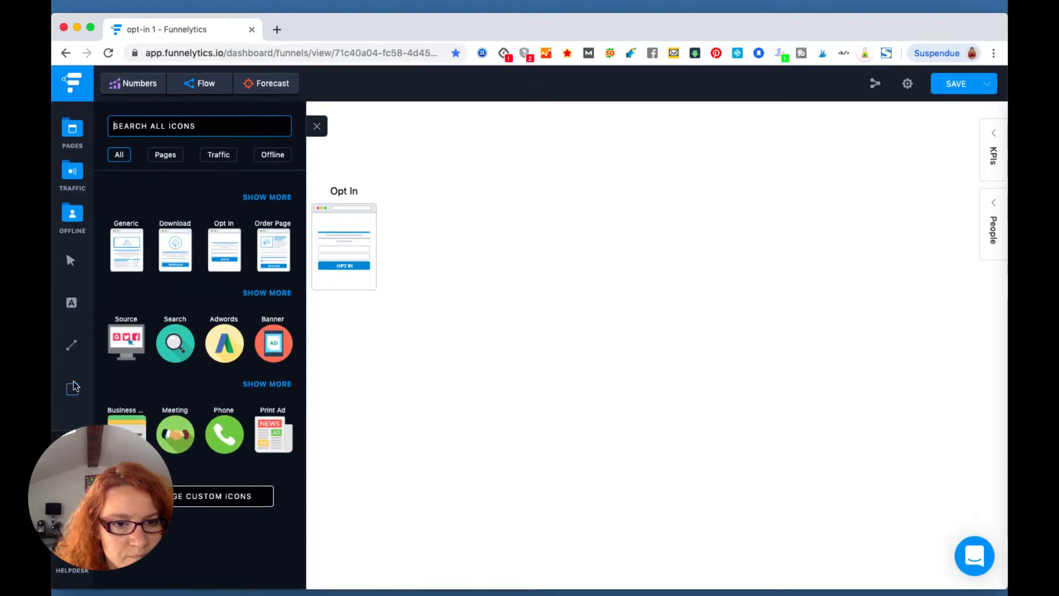
Place a new text element in the empty space below the Opt In page
click(78, 304)
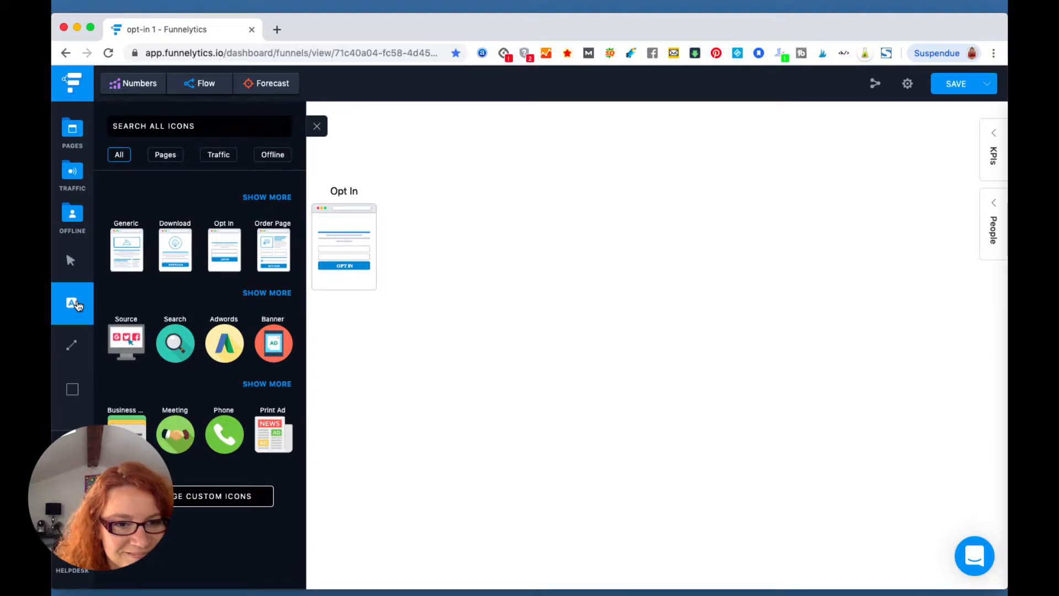
scroll(386, 347, left, 3)
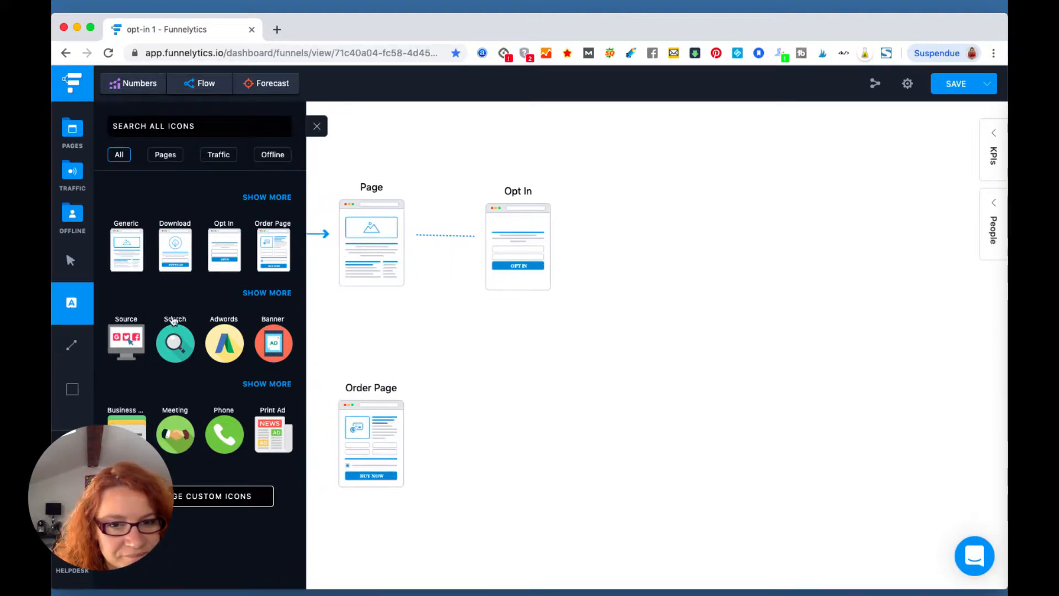
click(530, 356)
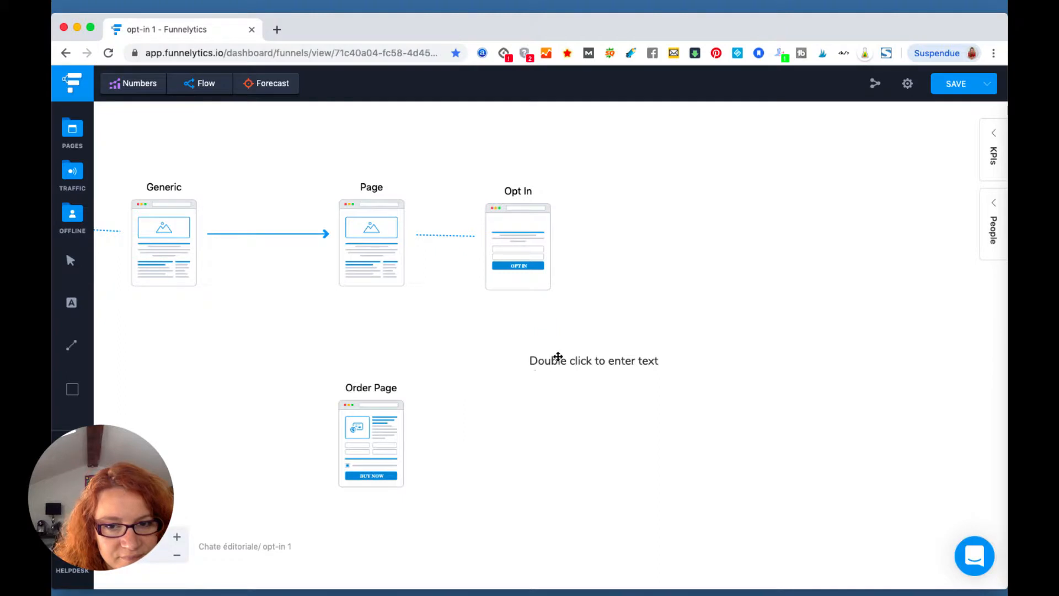
click(559, 359)
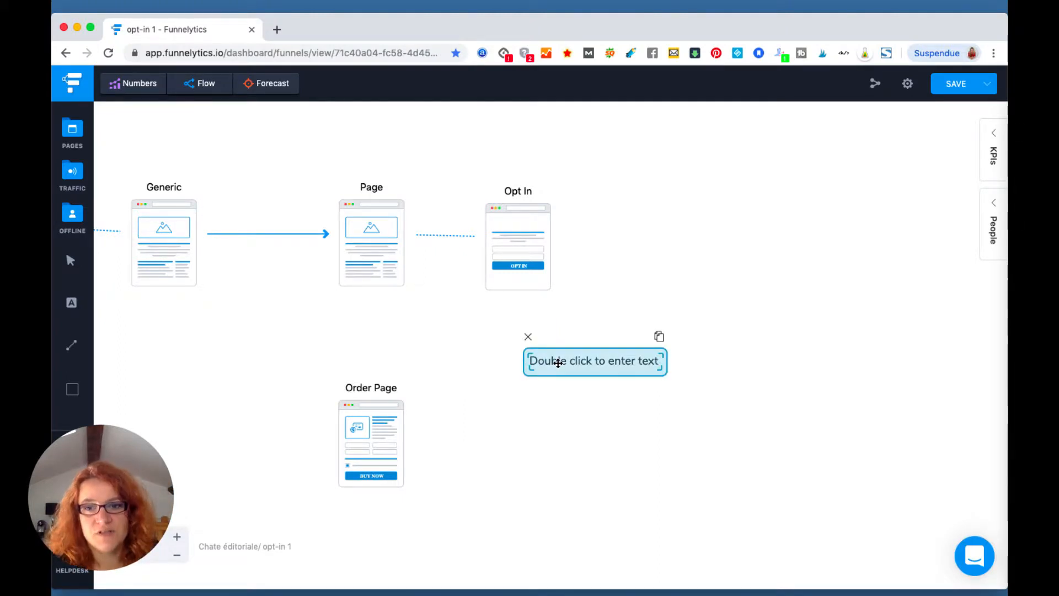
Replace the placeholder text with "email 1" and move the label directly beneath the Opt In page
double_click(577, 362)
double_click(577, 362)
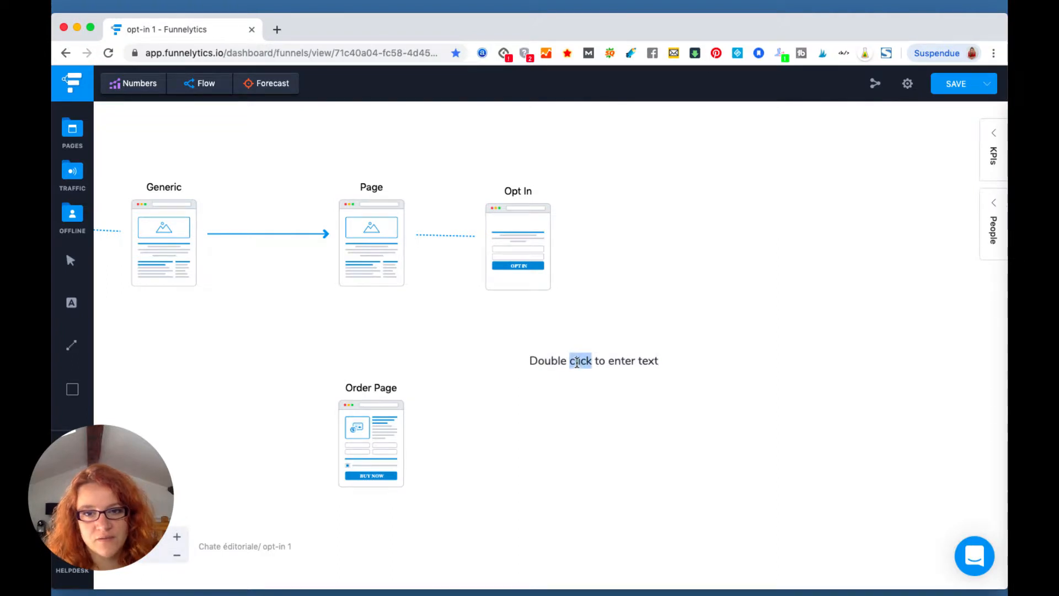
click(577, 362)
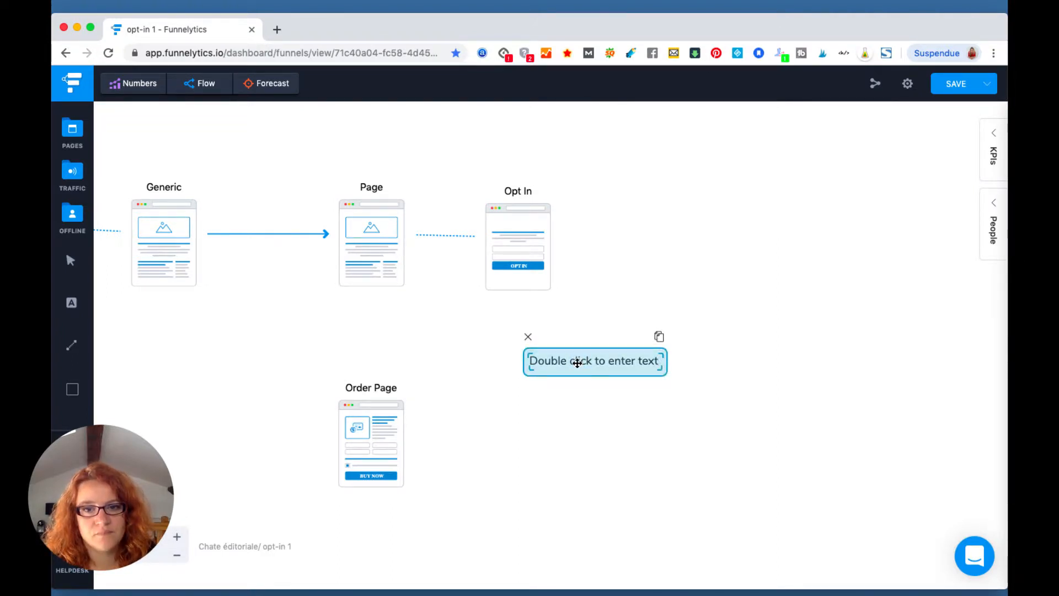
double_click(576, 362)
text(e)
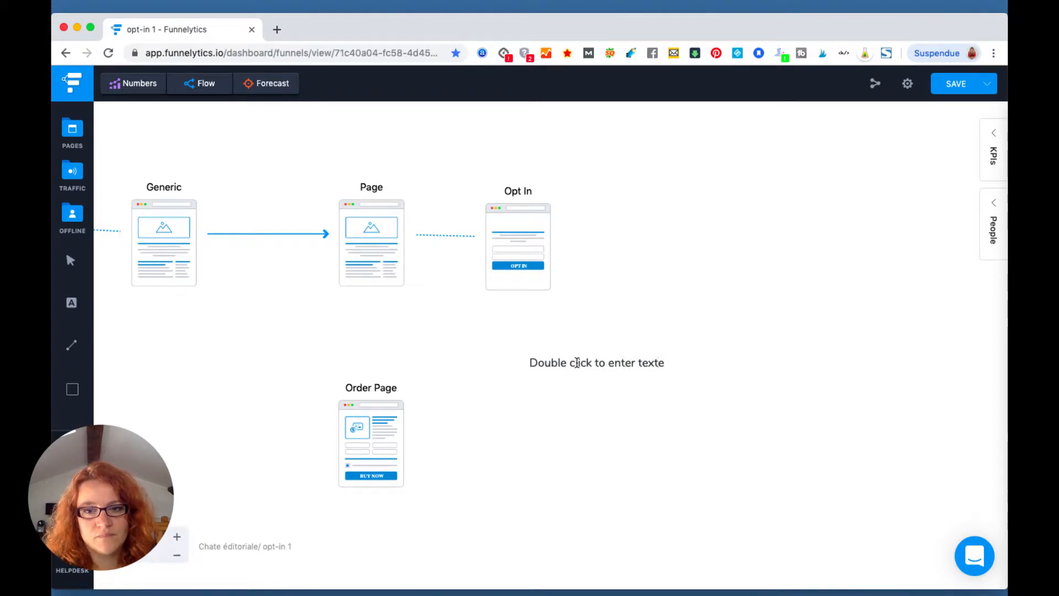
key(BackSpace)
key(Return)
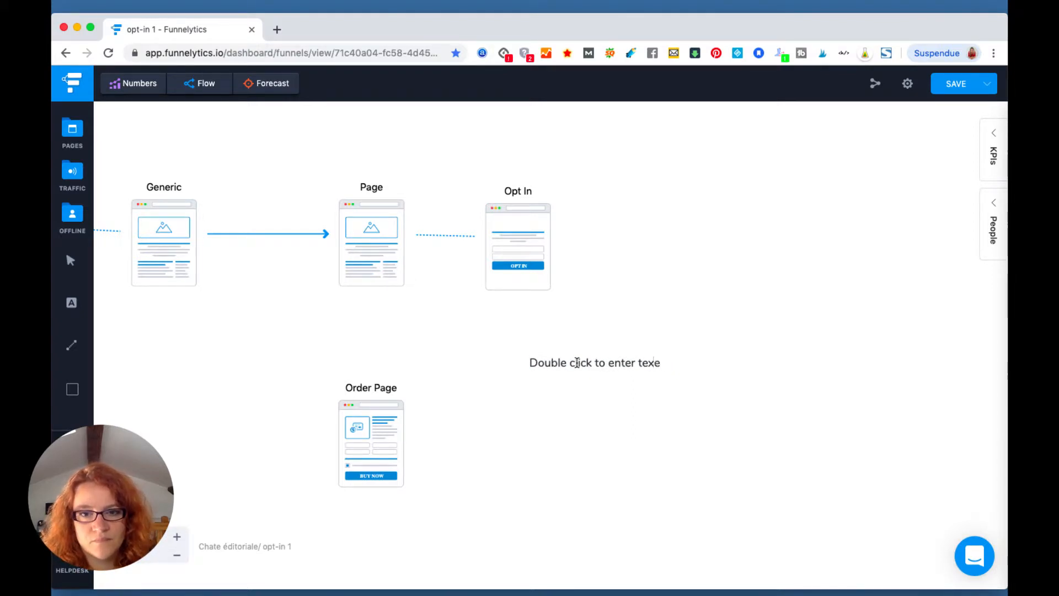
key(BackSpace)
key(BackSpace)
key(BackSpace)
key(BackSpace)
key(BackSpace)
key(BackSpace)
key(BackSpace)
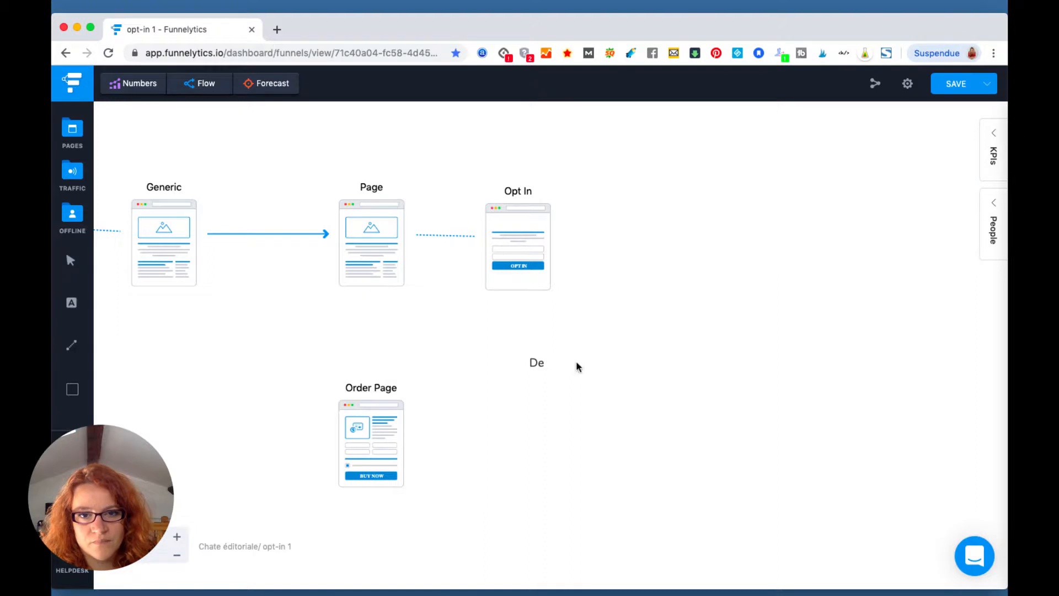
key(Right)
text(mail 1)
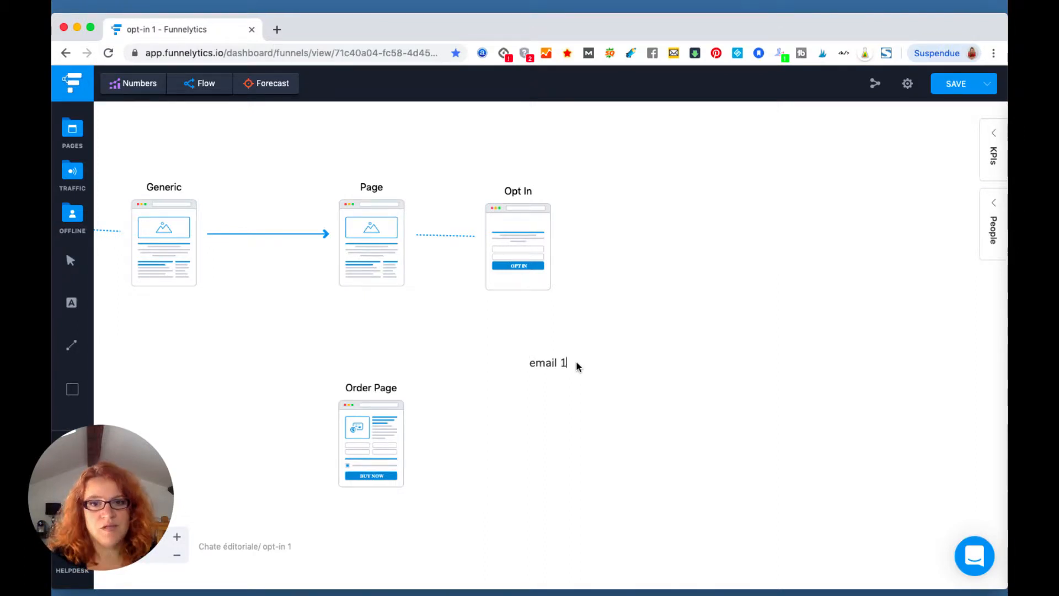
click(579, 486)
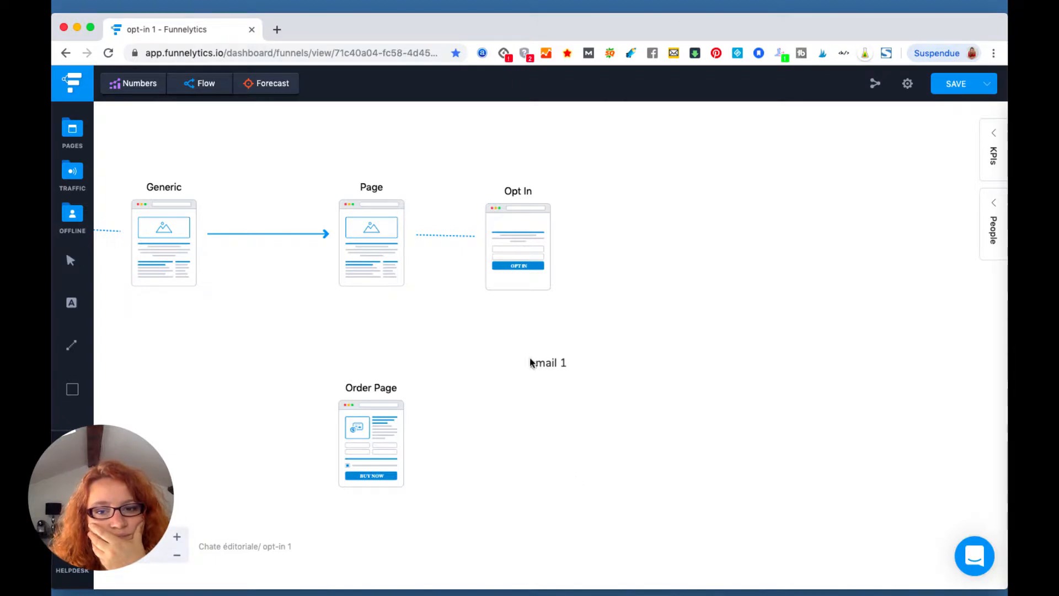
drag(541, 367, 523, 358)
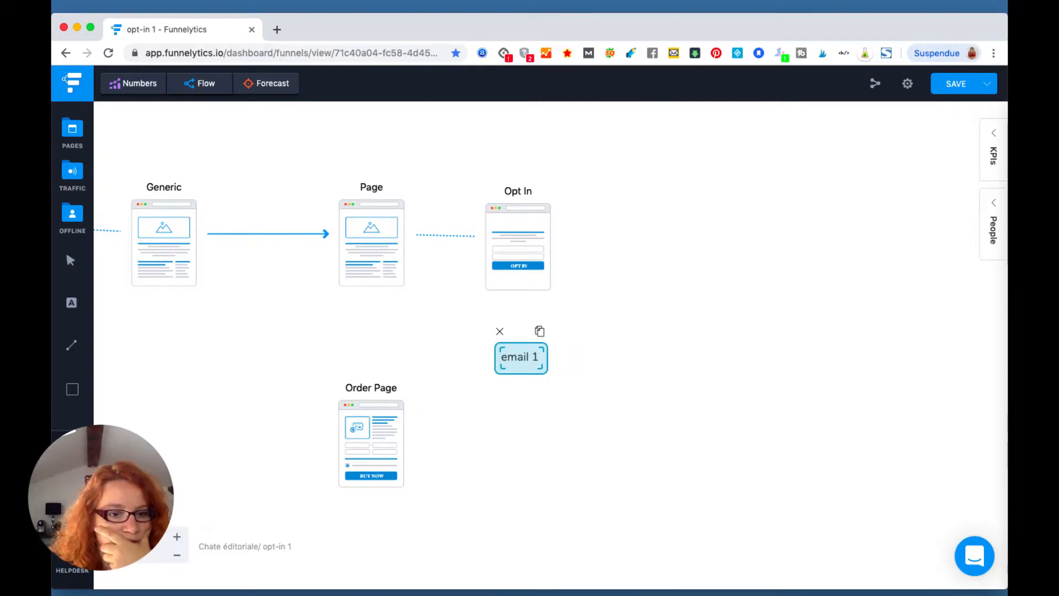
Look through the templates, the shapes, the Offline, Pages, Traffic and All icon categories, and the Numbers view
click(75, 408)
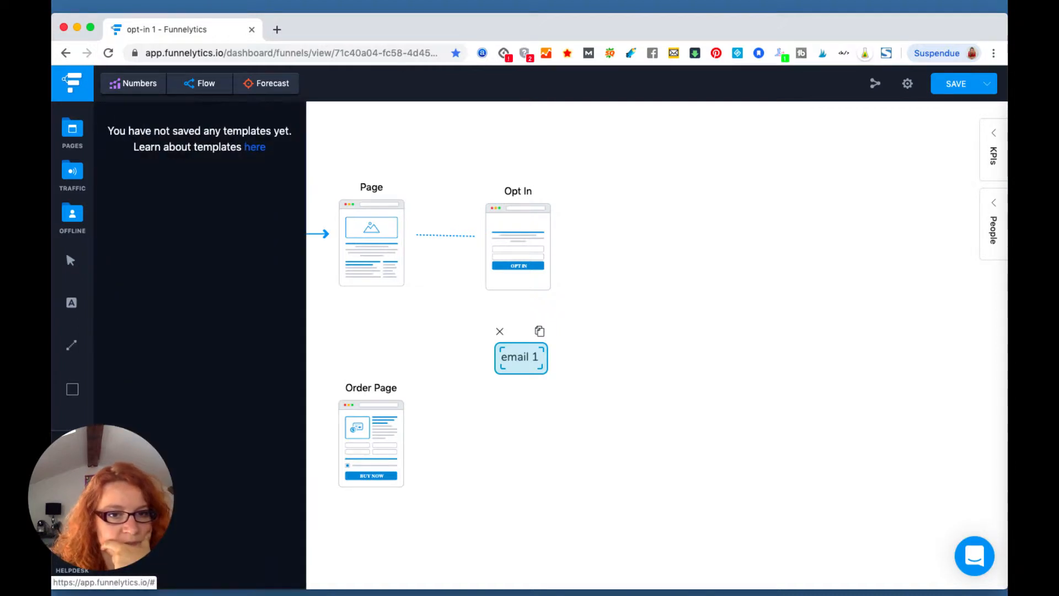
mouse_move(72, 387)
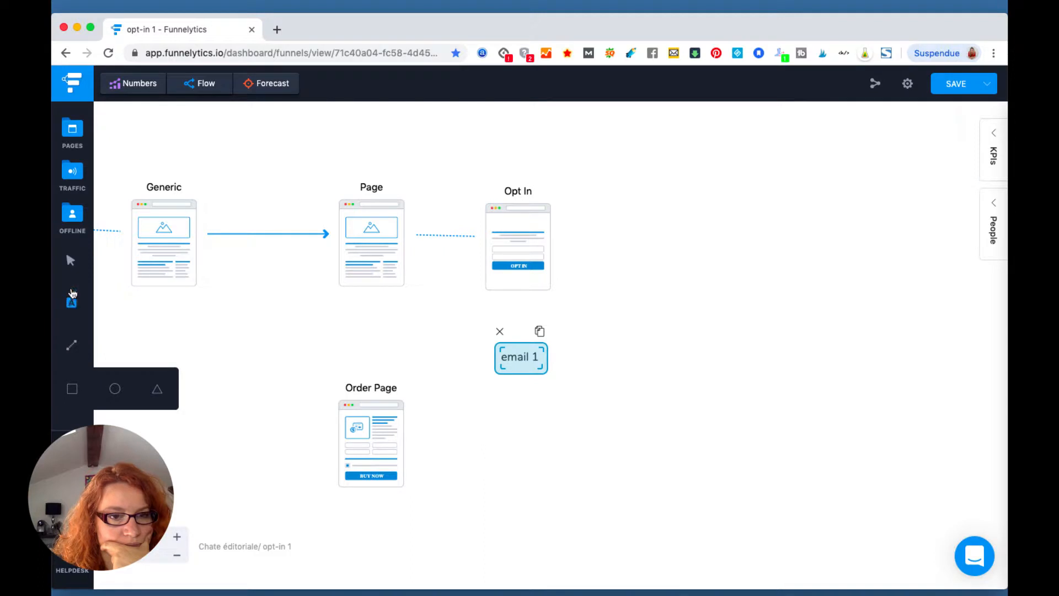
click(71, 221)
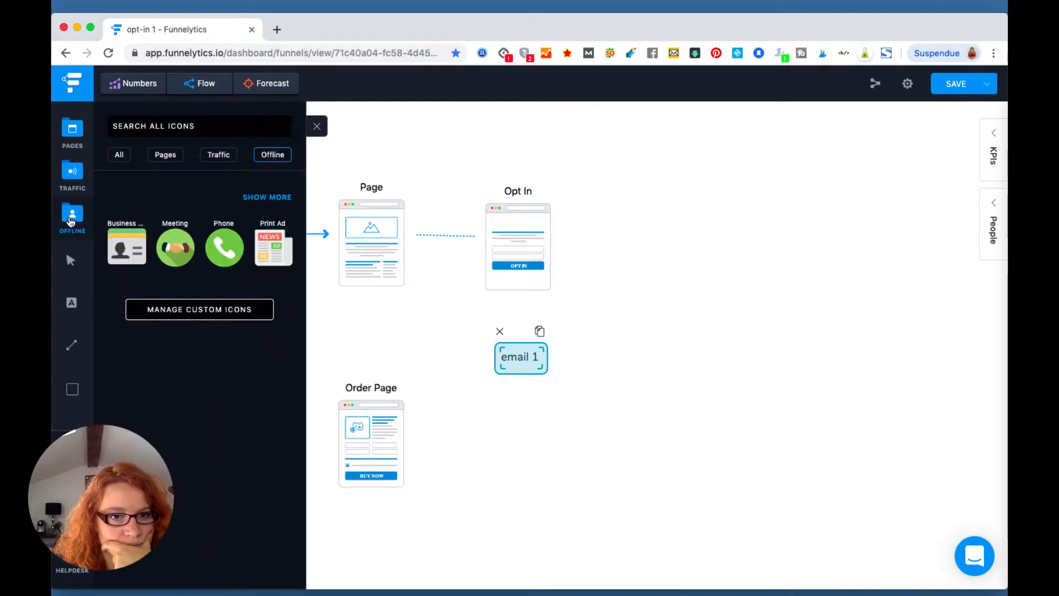
click(70, 221)
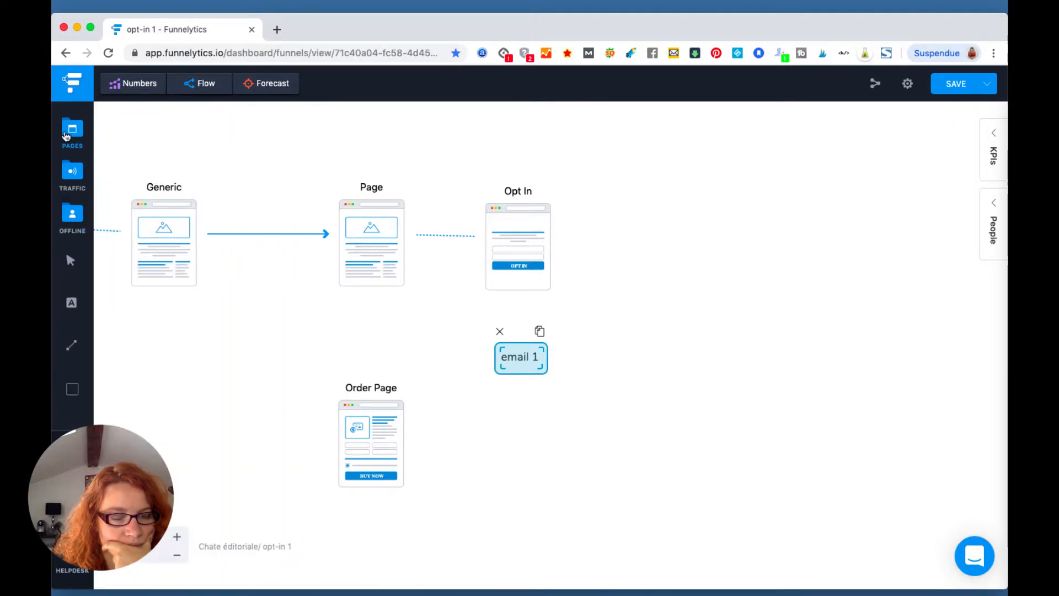
click(67, 132)
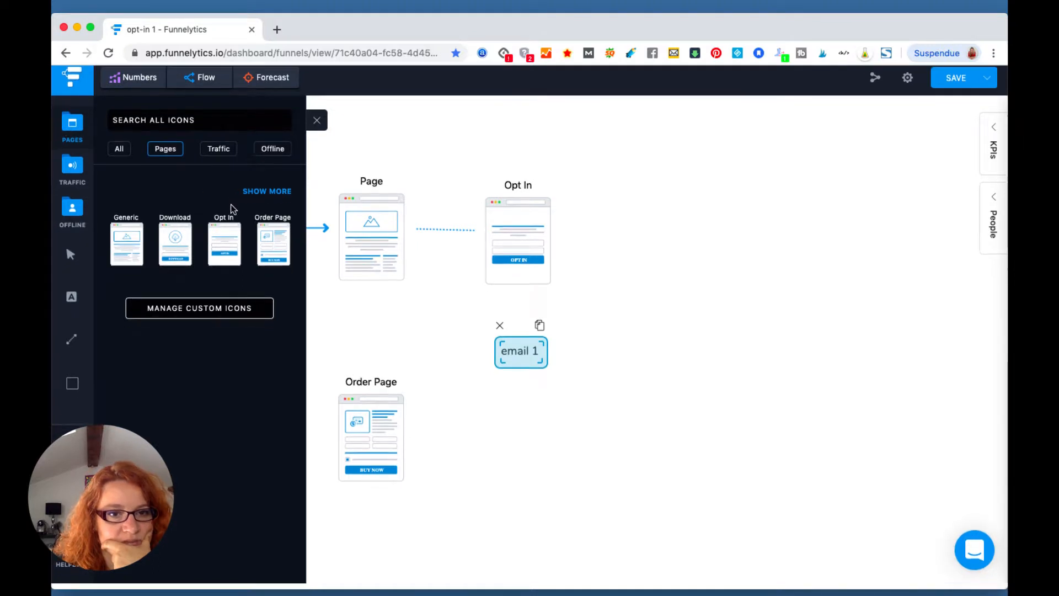
click(62, 172)
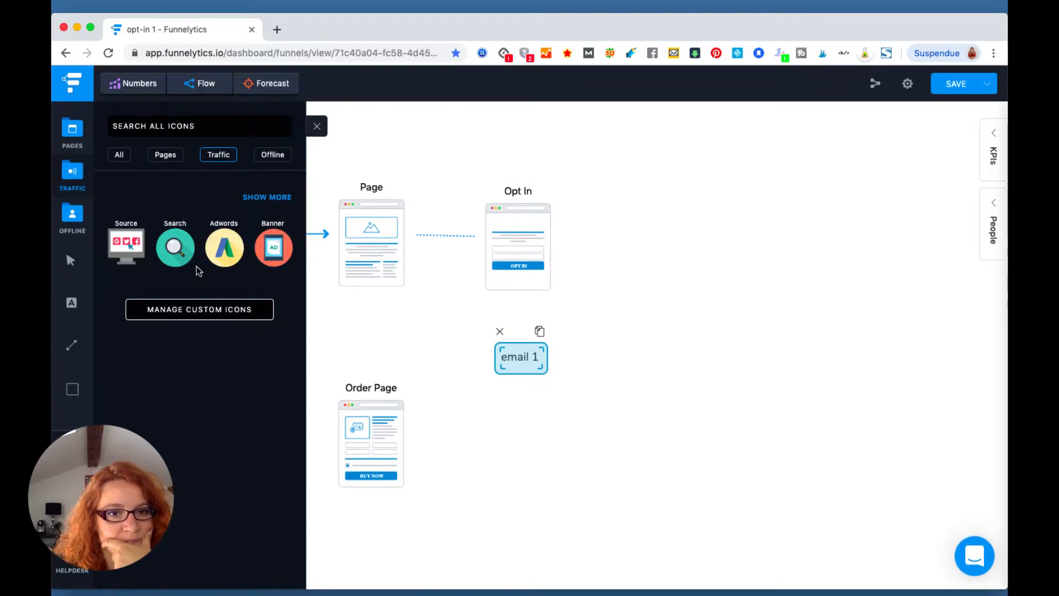
click(134, 83)
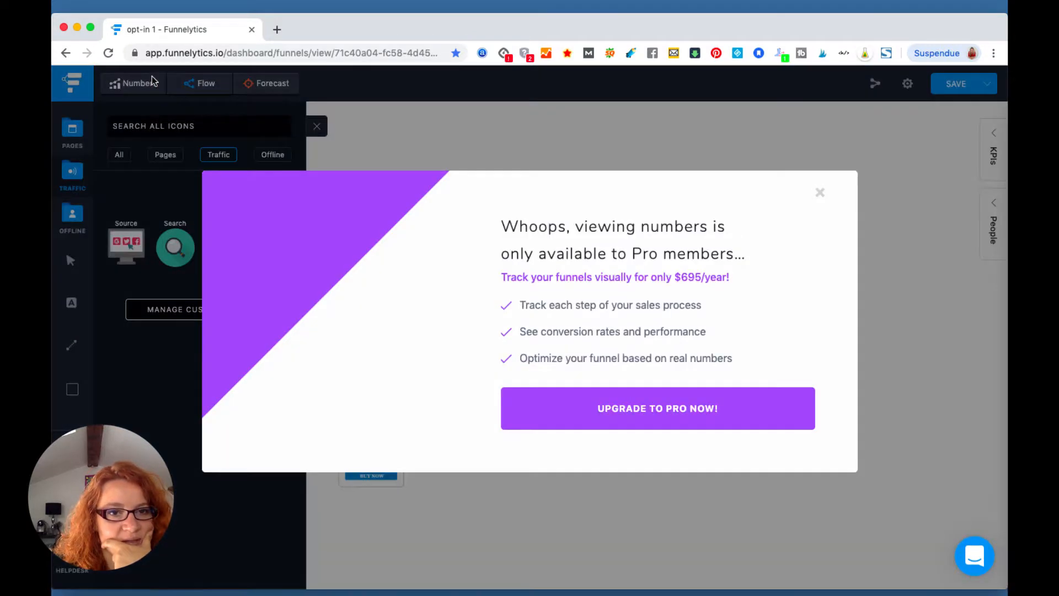
click(820, 192)
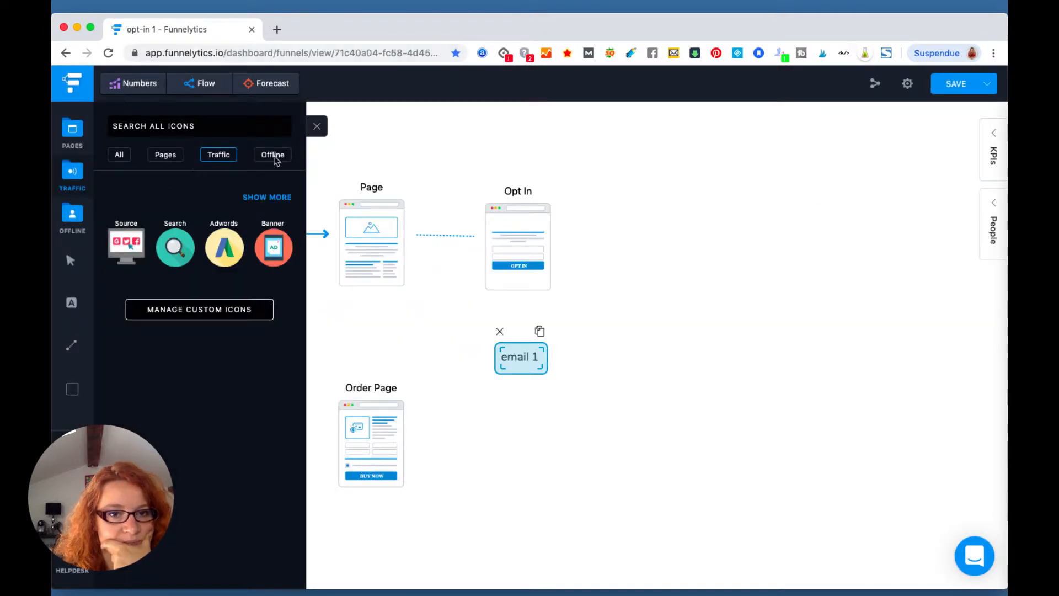
click(120, 156)
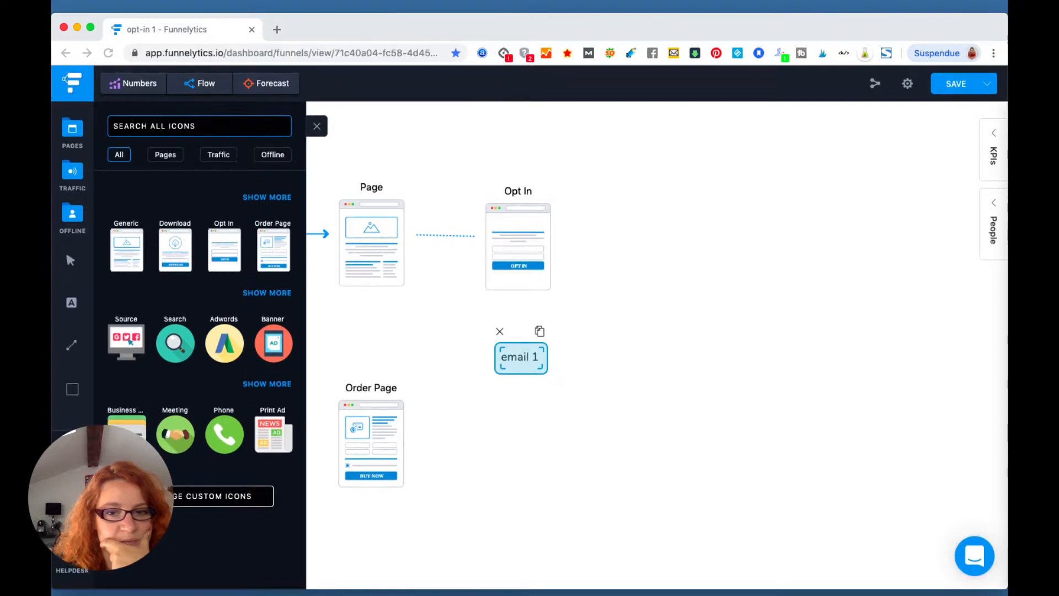
click(544, 418)
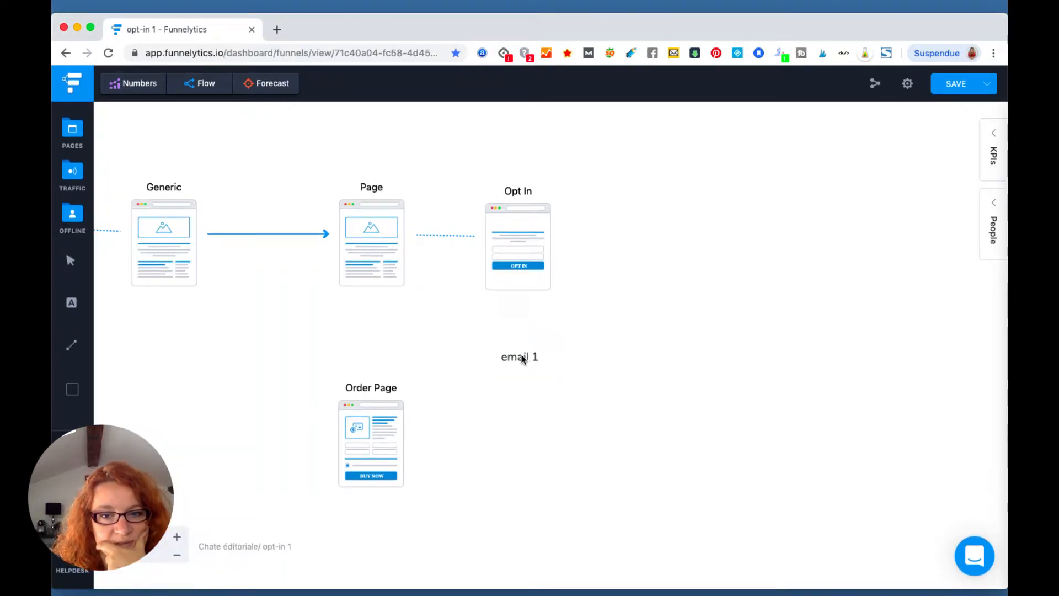
Duplicate the "email 1" label, place the copy to its left and change its text to "email 2"
click(522, 356)
click(540, 333)
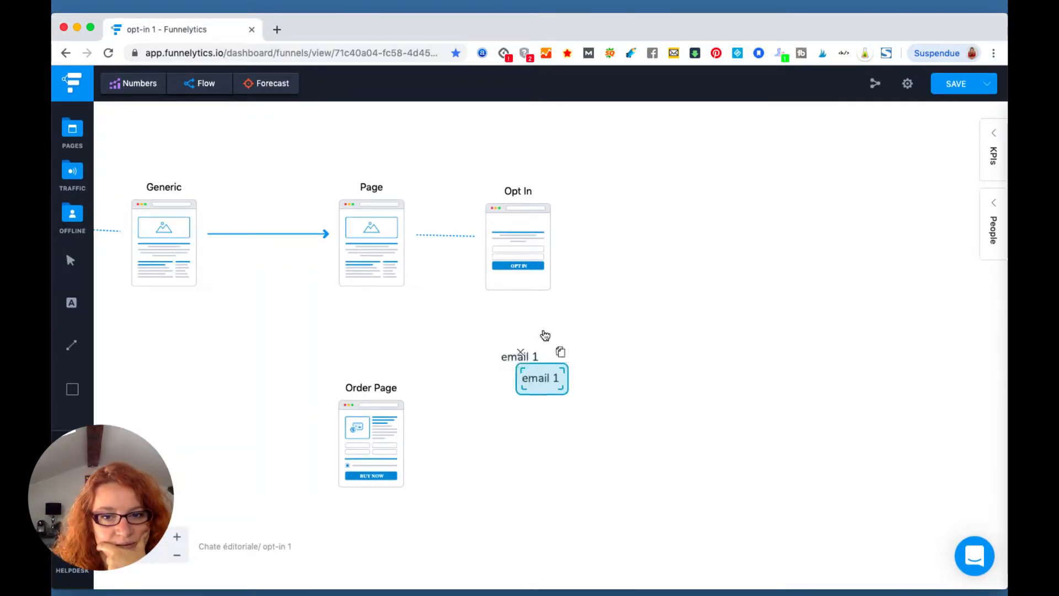
drag(546, 382, 434, 364)
double_click(436, 363)
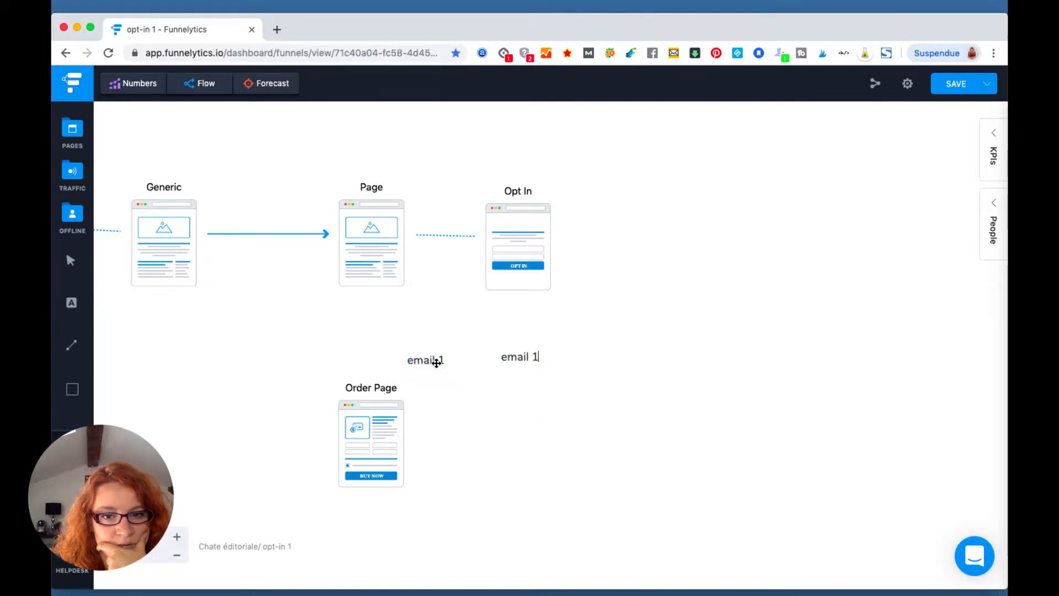
double_click(442, 362)
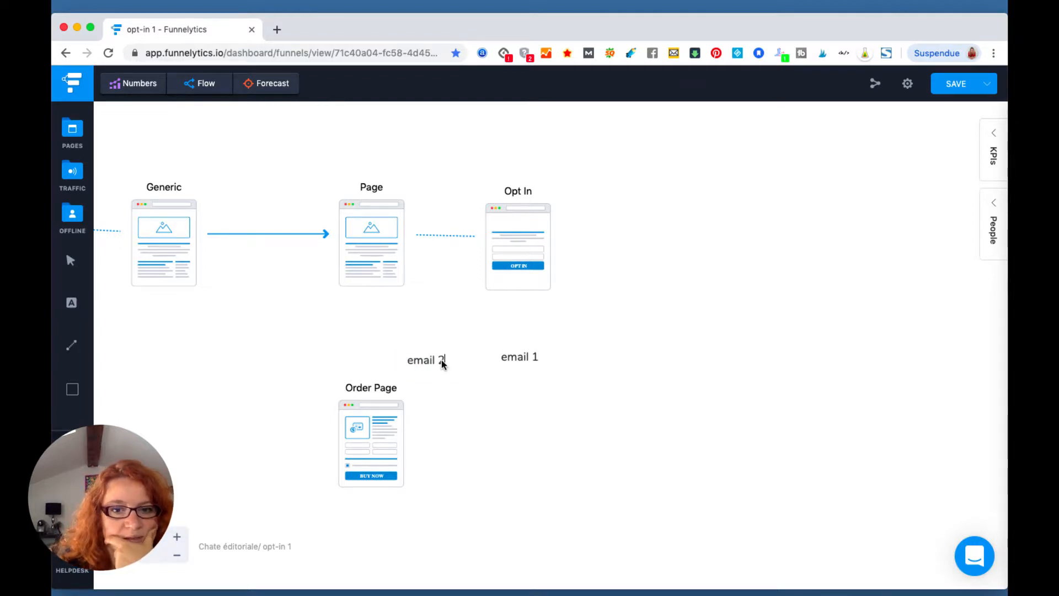
click(432, 346)
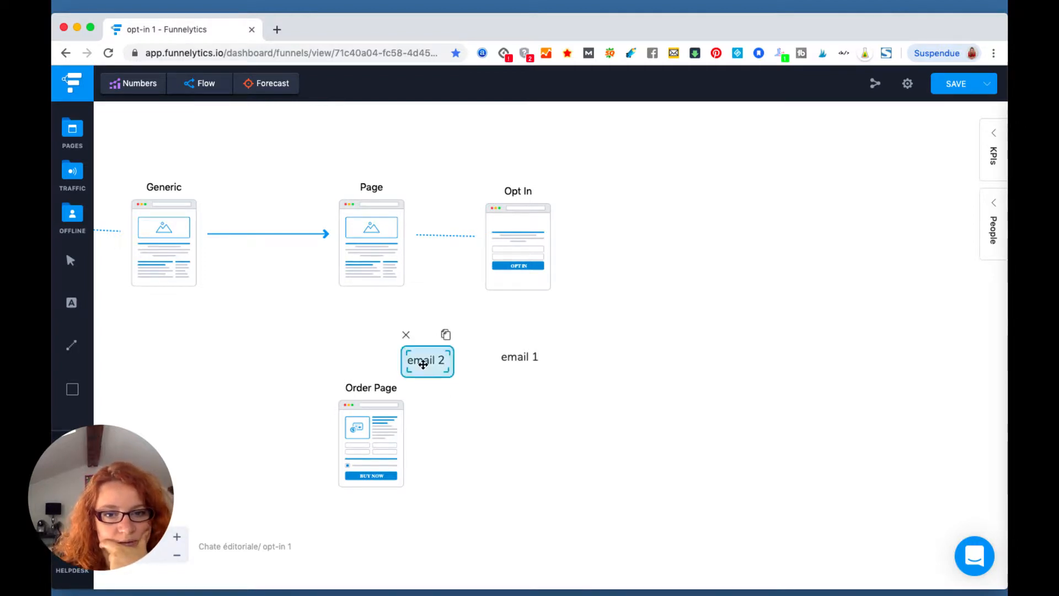
Duplicate the "email 2" label, place the copy to its left and change its text to "email 3"
click(446, 335)
drag(436, 385, 353, 370)
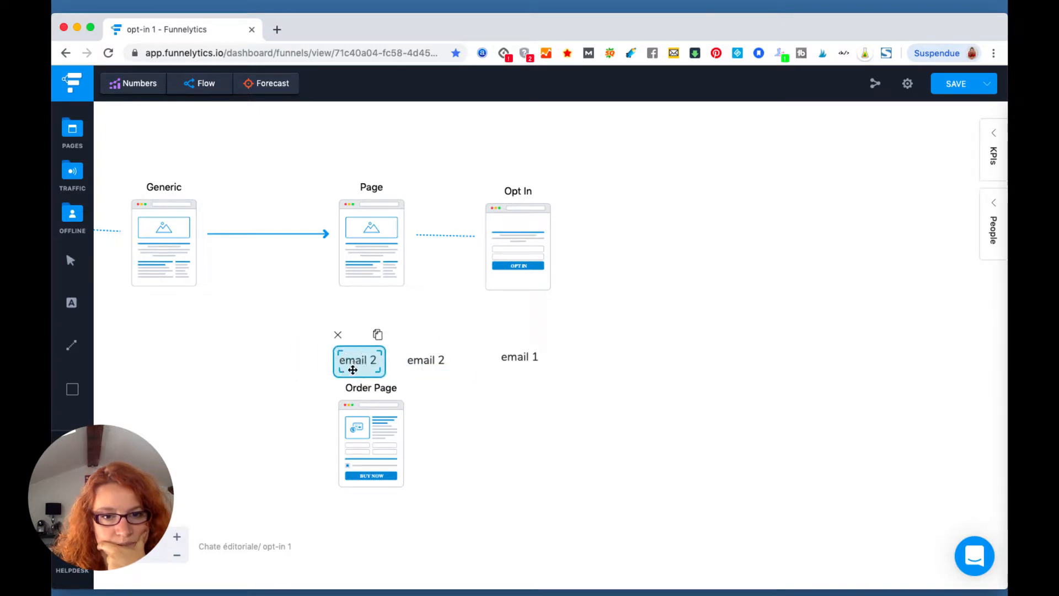
double_click(376, 362)
double_click(373, 362)
key(BackSpace)
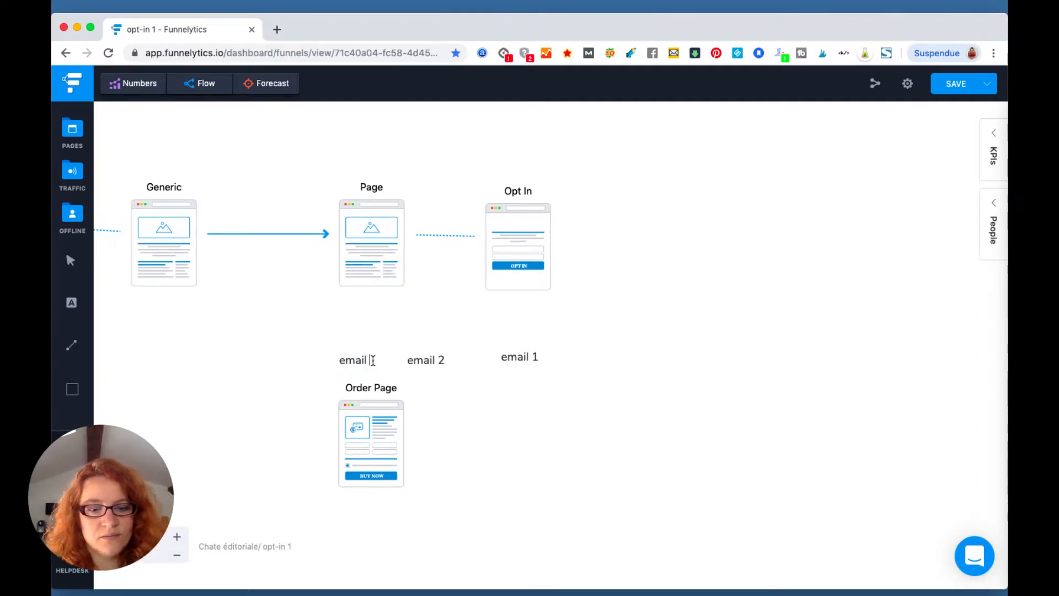
text(3)
Move the Order Page up into line with the email labels, just left of "email 3"
click(362, 451)
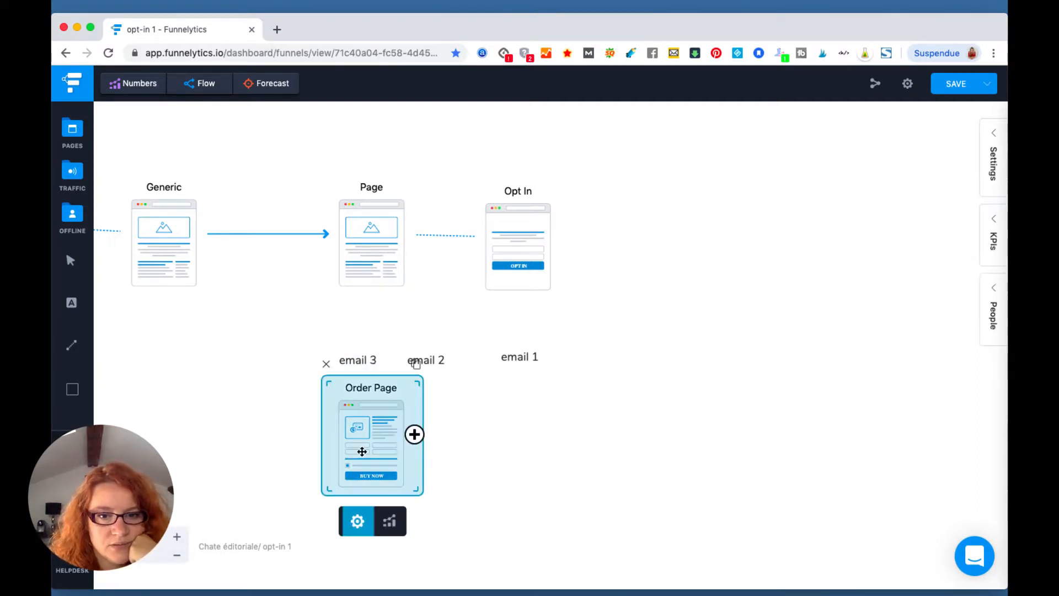
drag(362, 451, 220, 349)
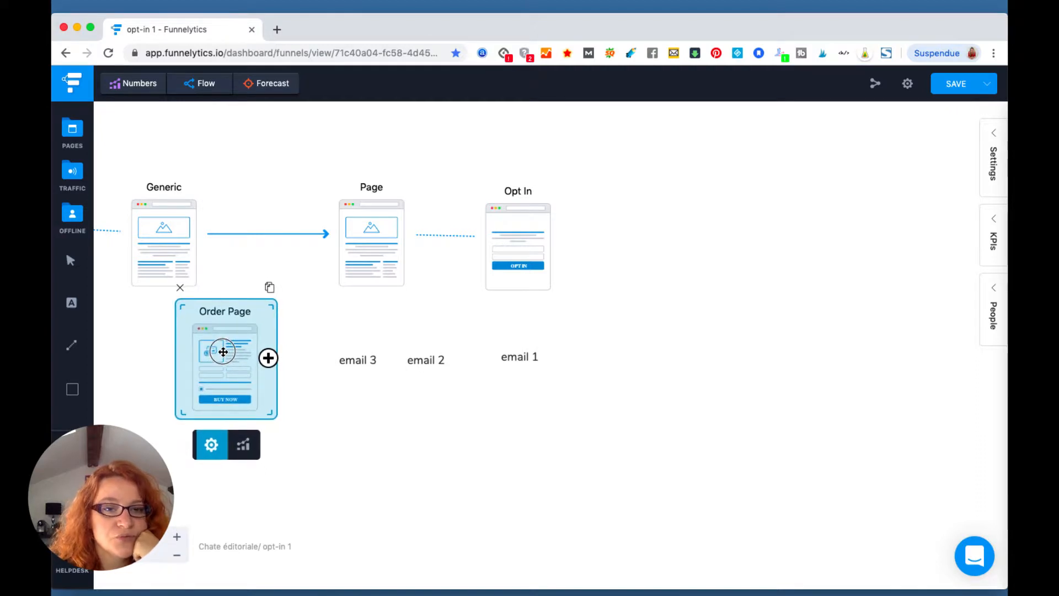
click(335, 416)
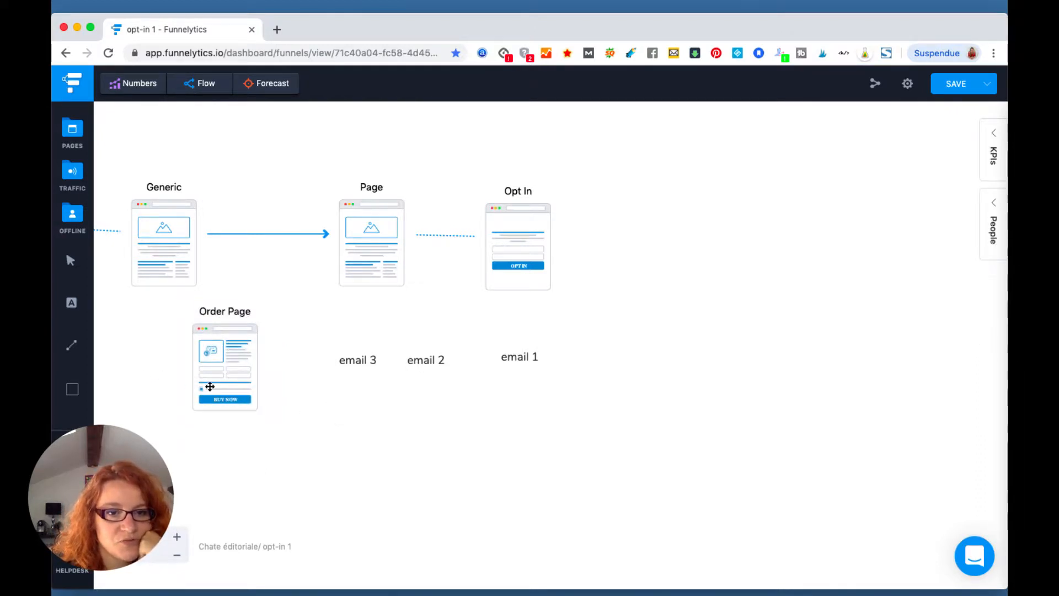
scroll(215, 395, left, 8)
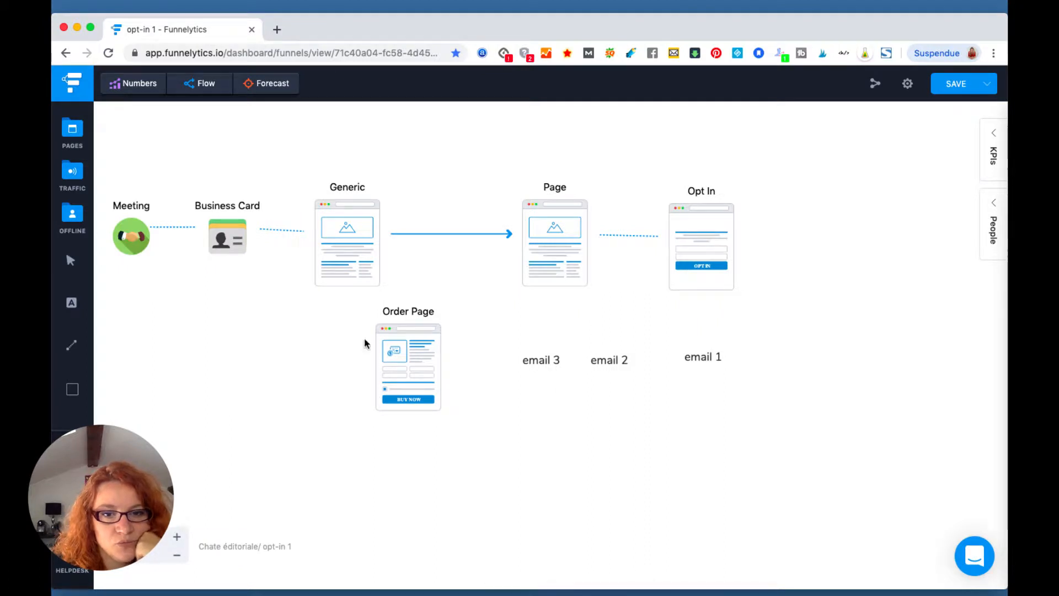
drag(415, 362, 449, 360)
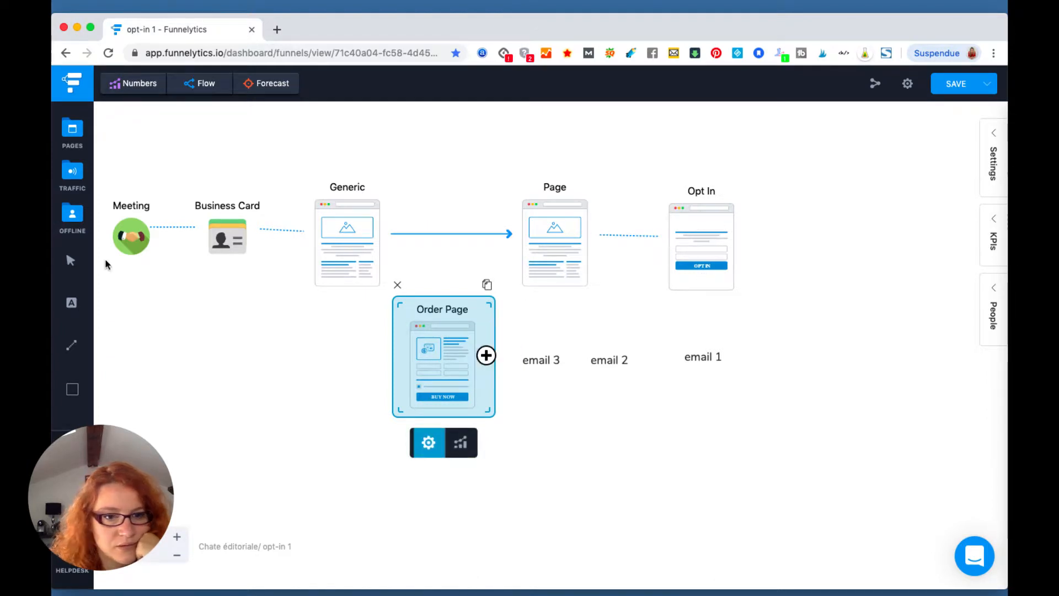
Draw a dotted connecting line from the underside of the Opt In page down to "email 1"
click(72, 345)
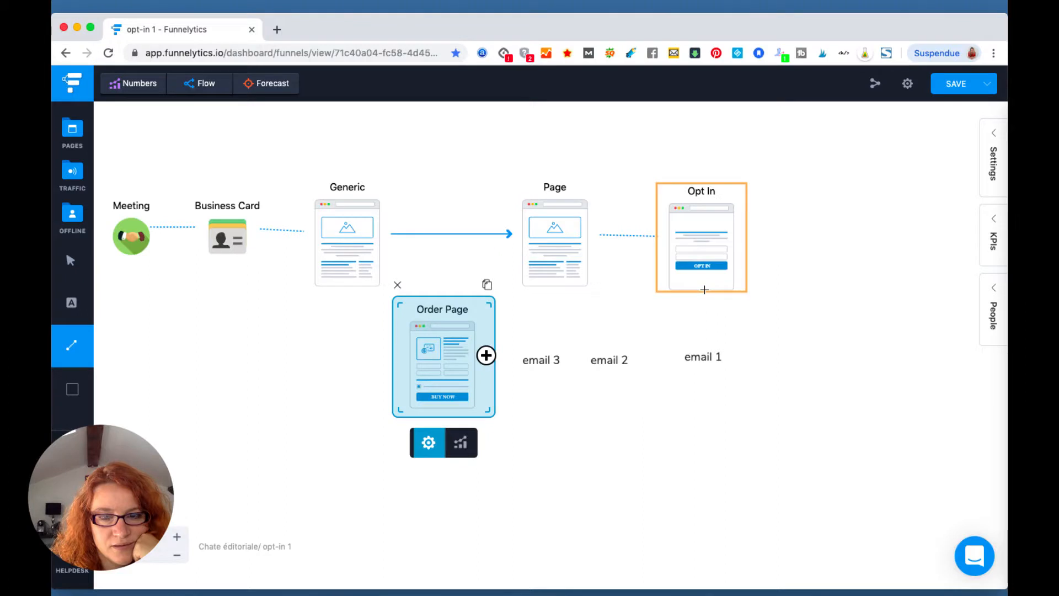
click(704, 289)
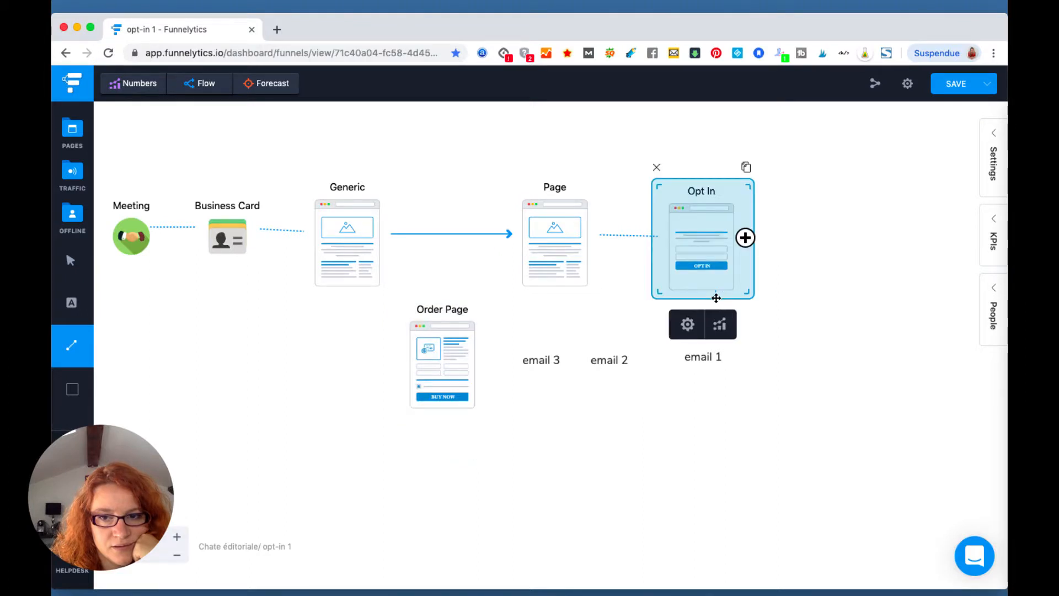
drag(717, 298, 706, 360)
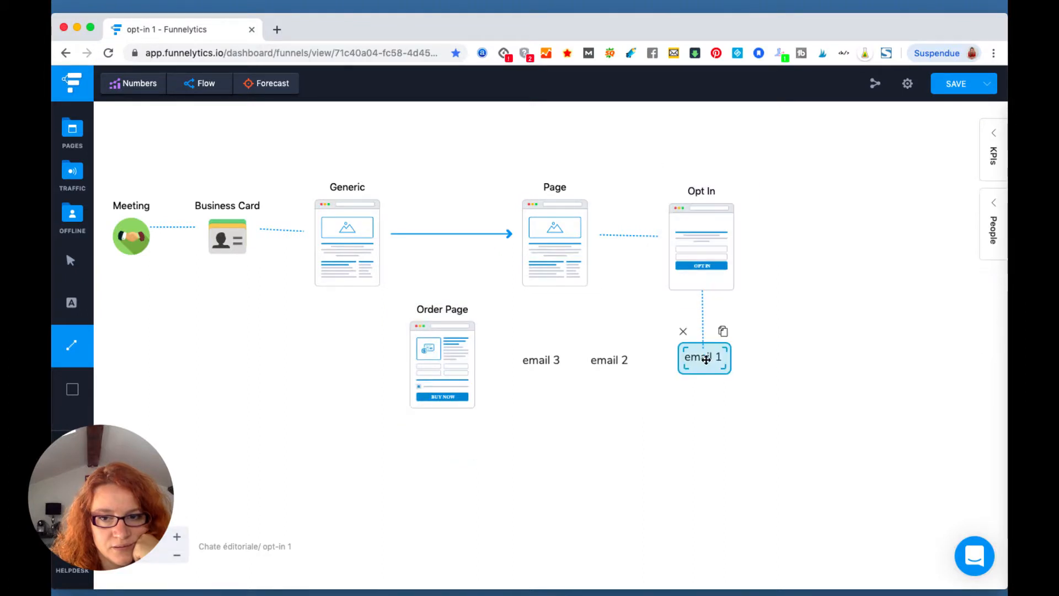
Link "email 1" to "email 2" with a dotted line
drag(662, 361, 719, 358)
mouse_move(680, 363)
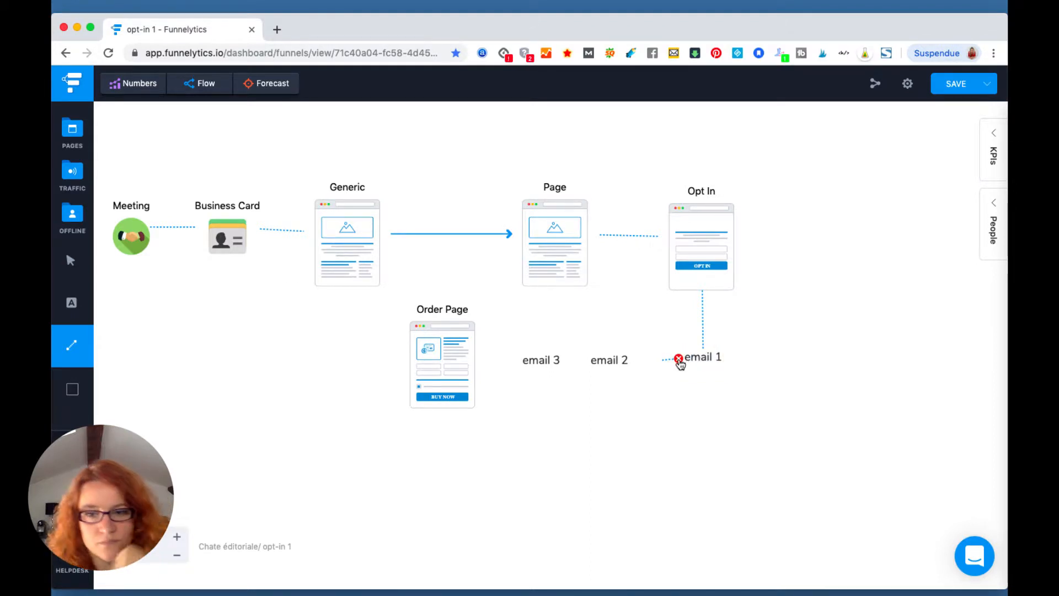
click(680, 361)
mouse_move(682, 373)
mouse_down()
mouse_move(679, 363)
mouse_move(603, 373)
mouse_move(620, 359)
mouse_move(698, 363)
mouse_up()
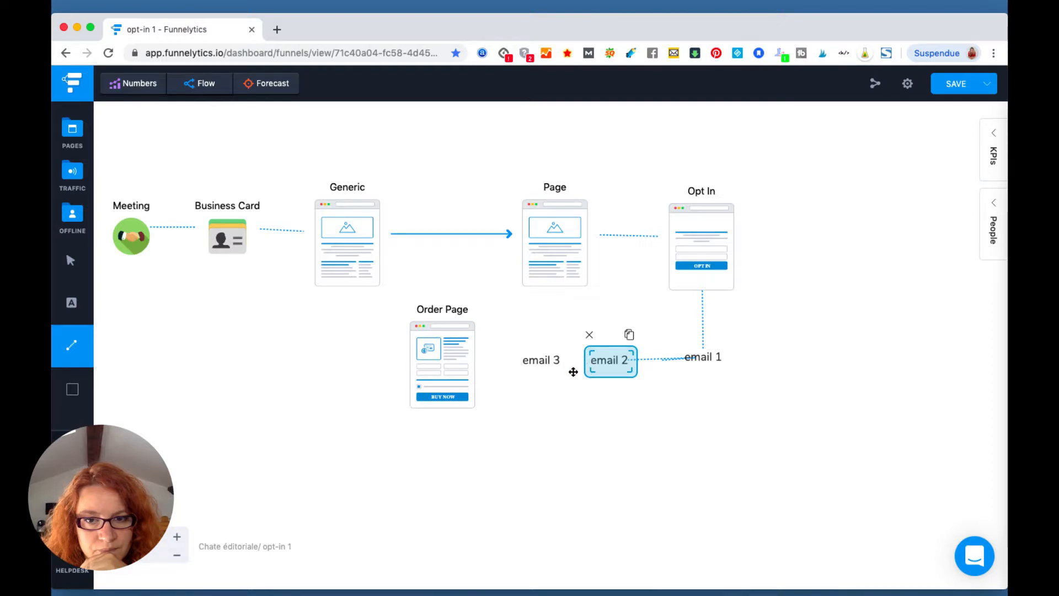
Continue the dotted line from "email 2" through "email 3" to the Order Page, and deselect everything
click(573, 377)
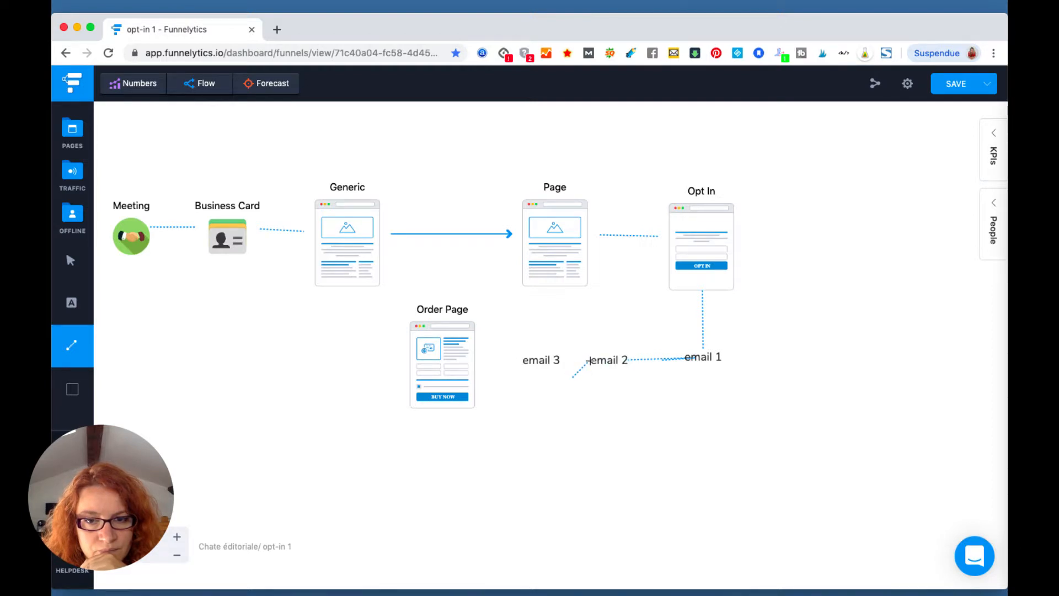
drag(563, 367, 465, 364)
click(522, 361)
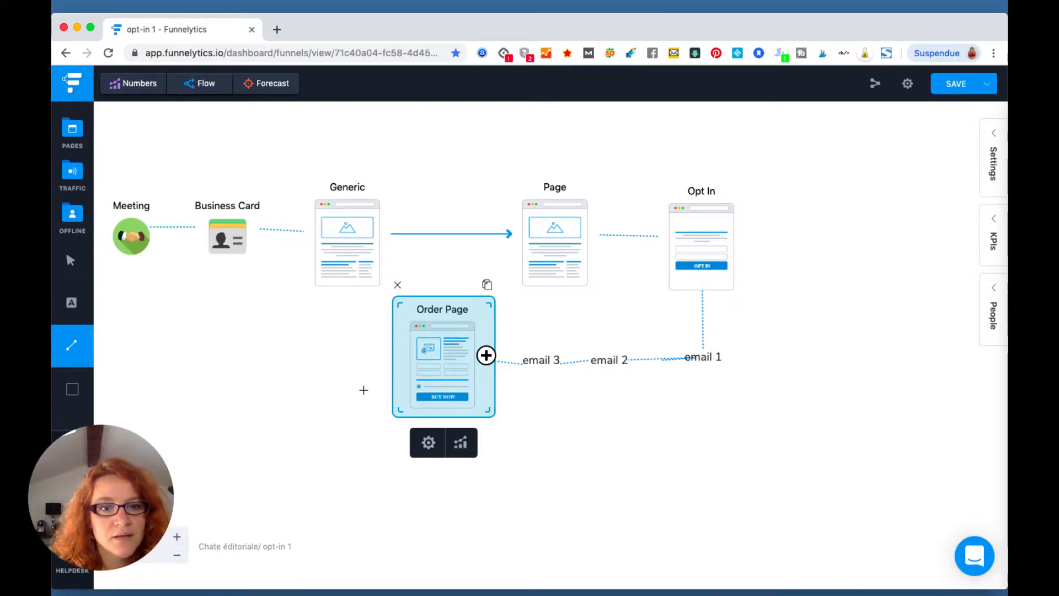
scroll(363, 390, left, 1)
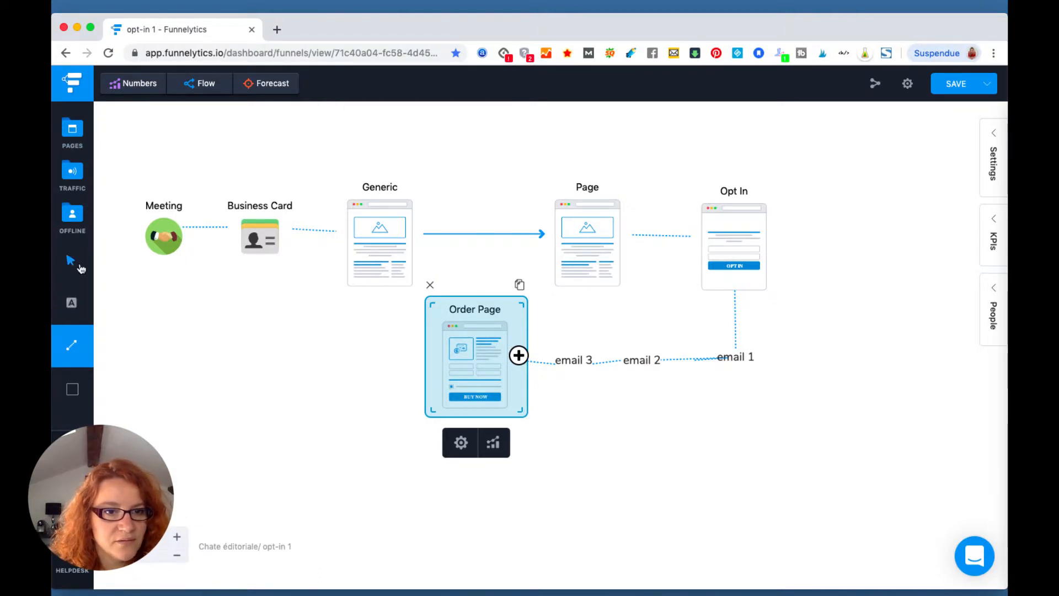
mouse_move(82, 268)
click(115, 261)
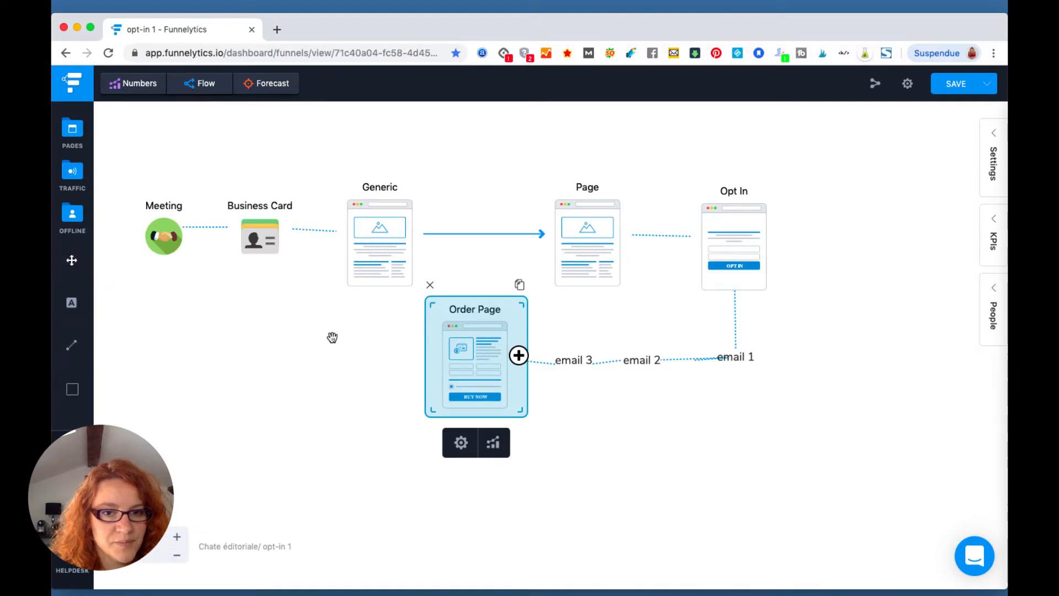
click(400, 329)
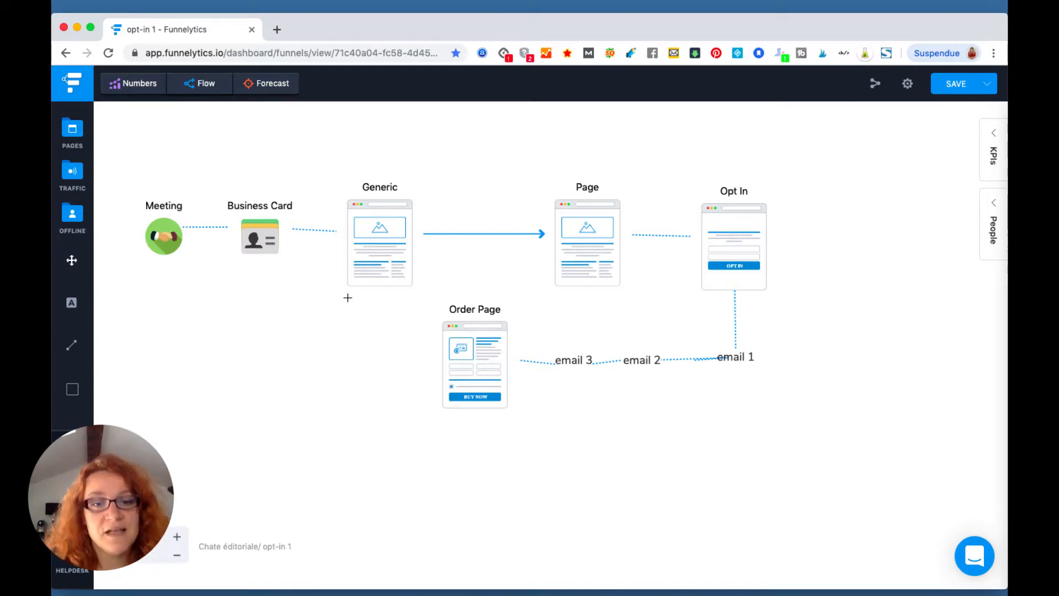
Examine the Order Page's mapping settings, including its label, URL fields and the alternative page icons
click(483, 352)
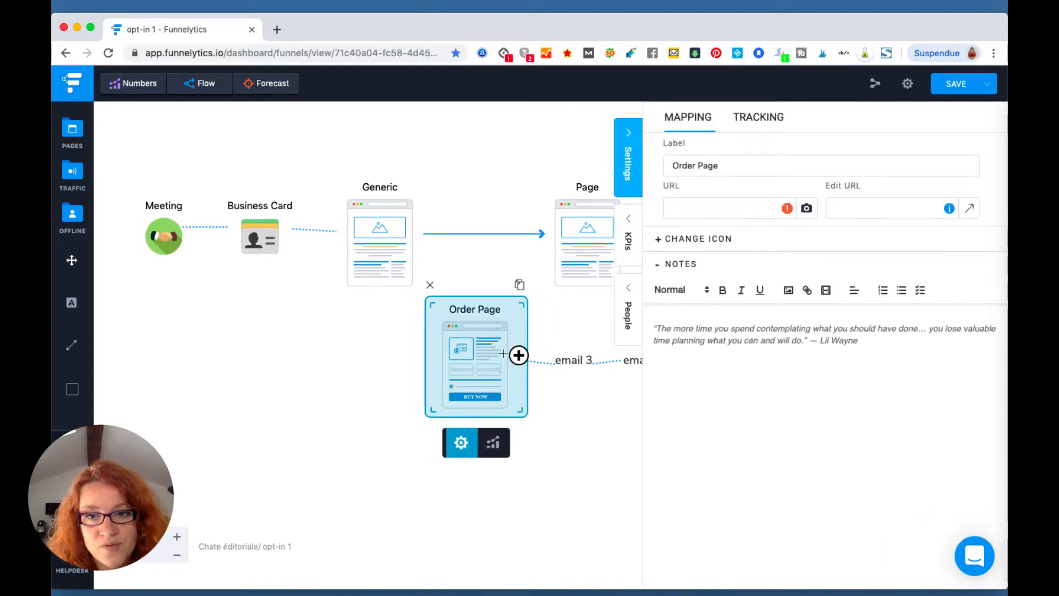
click(704, 211)
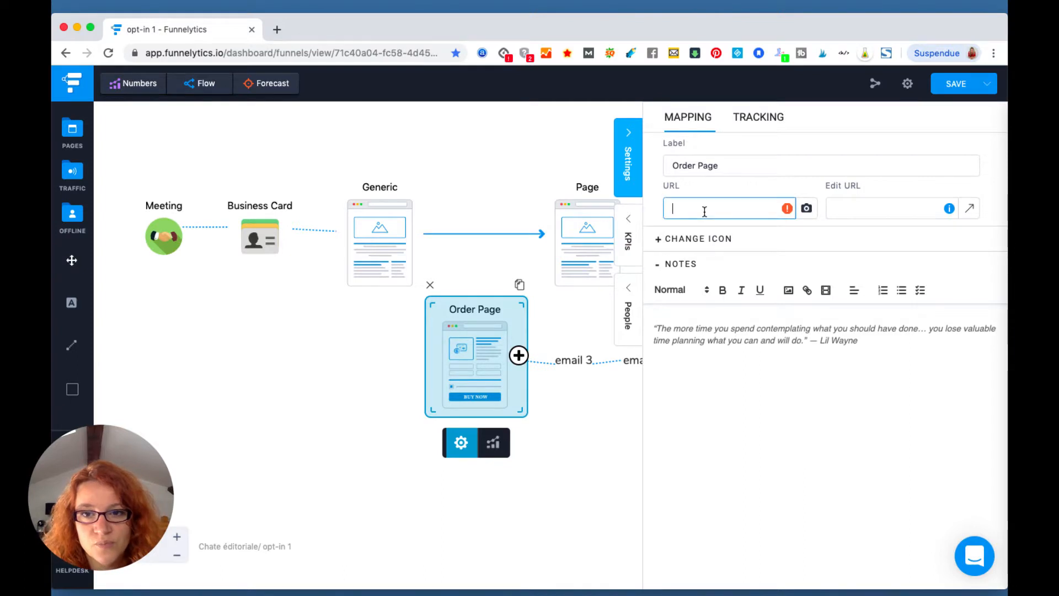
click(684, 165)
triple_click(683, 166)
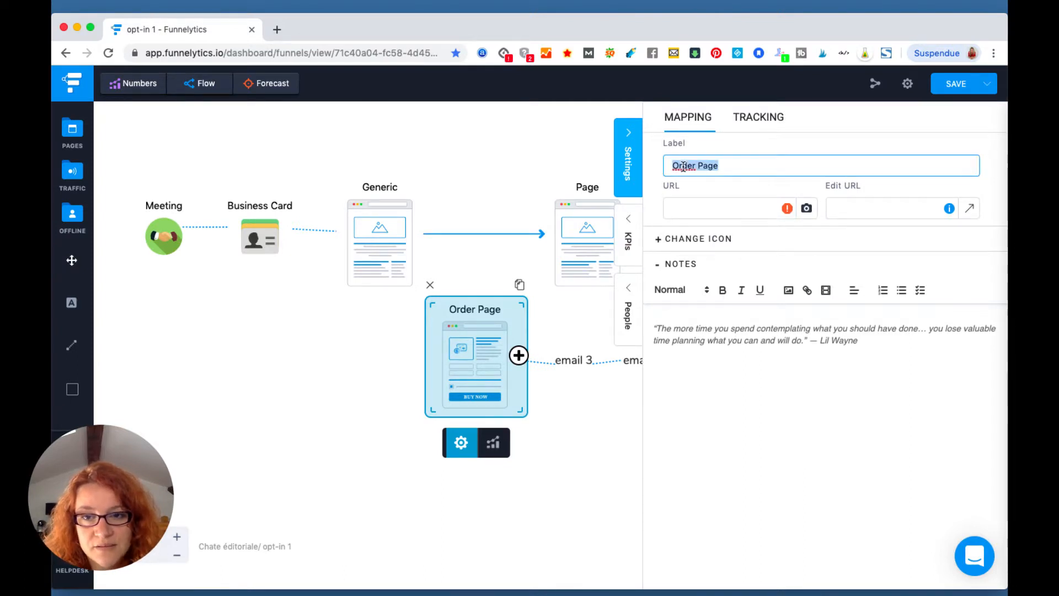
click(698, 208)
key(Tab)
click(659, 241)
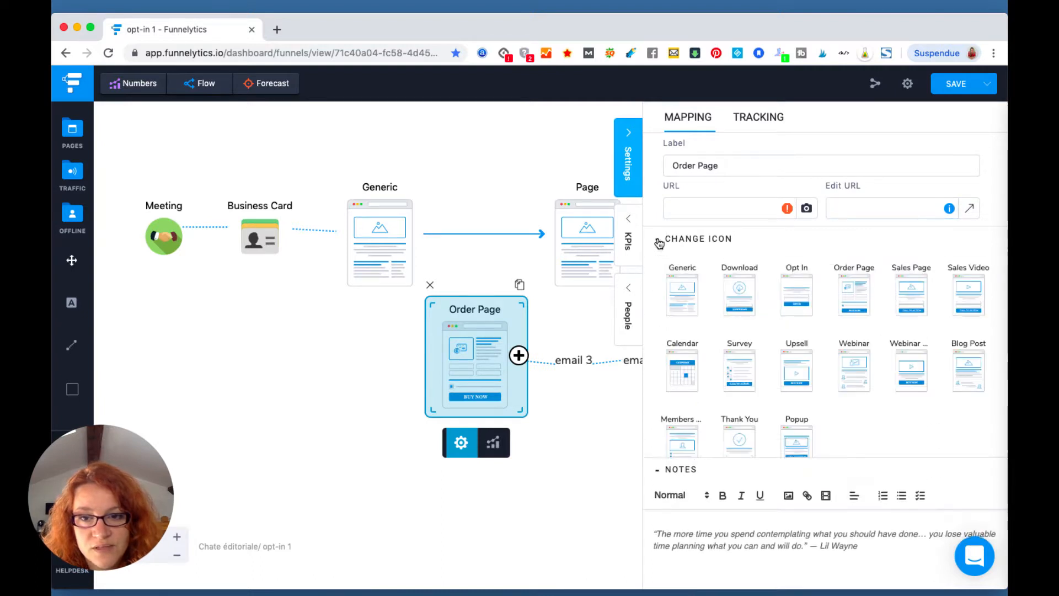
click(659, 241)
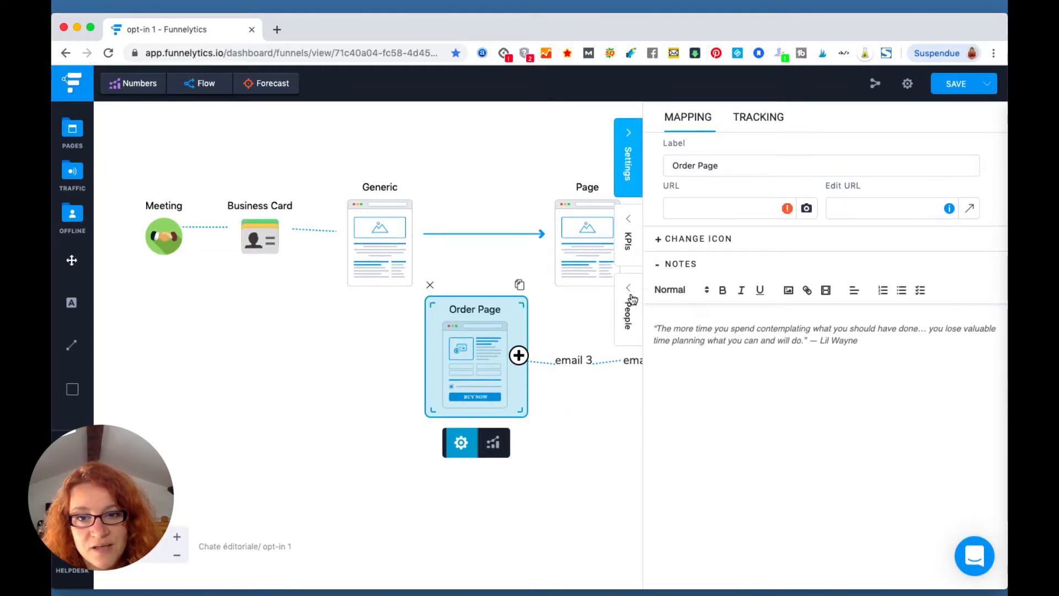
Check the KPIs and People sections for the Order Page, and close its settings
click(622, 248)
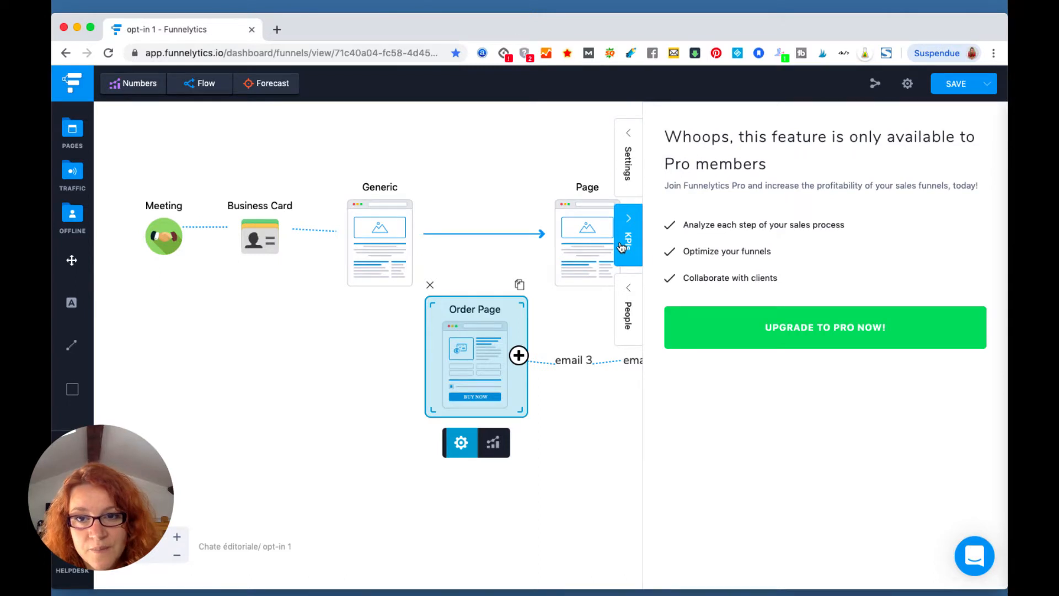
click(636, 326)
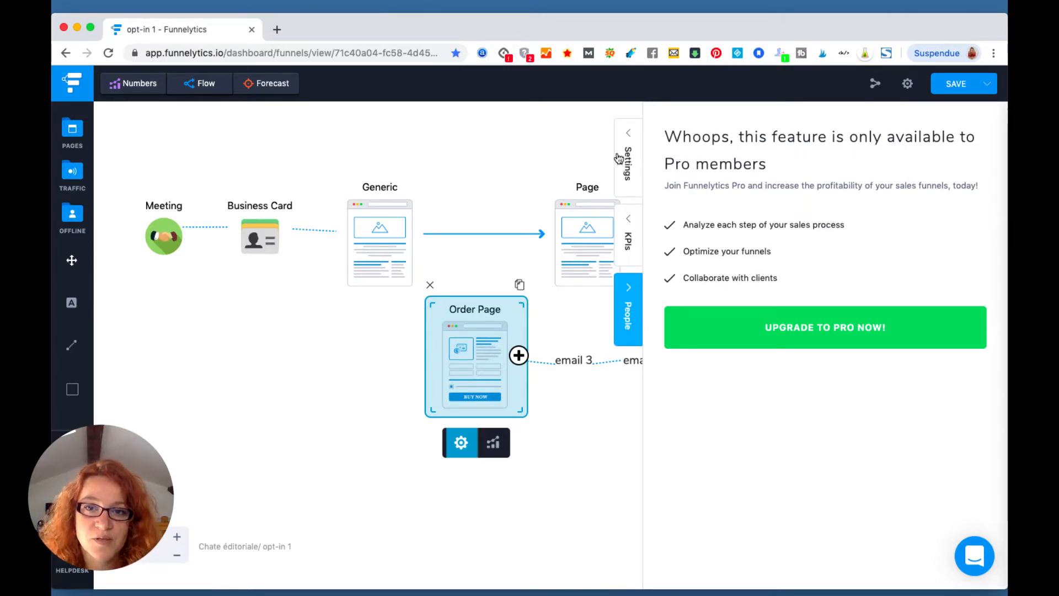
click(631, 177)
click(631, 130)
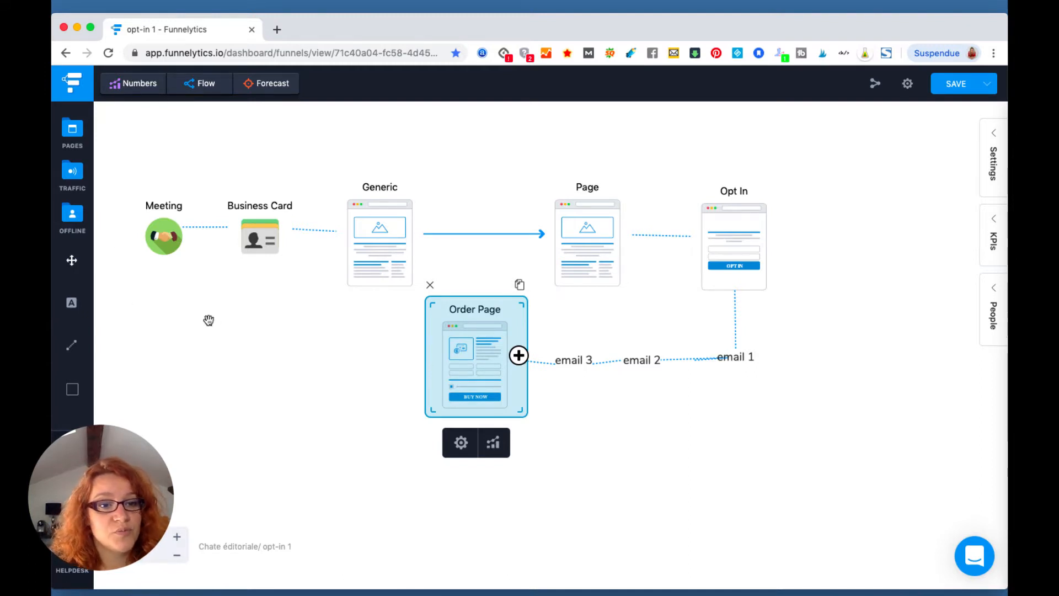
Try to open the Numbers view of the funnel and dismiss the Pro upgrade offer
scroll(208, 316, up, 3)
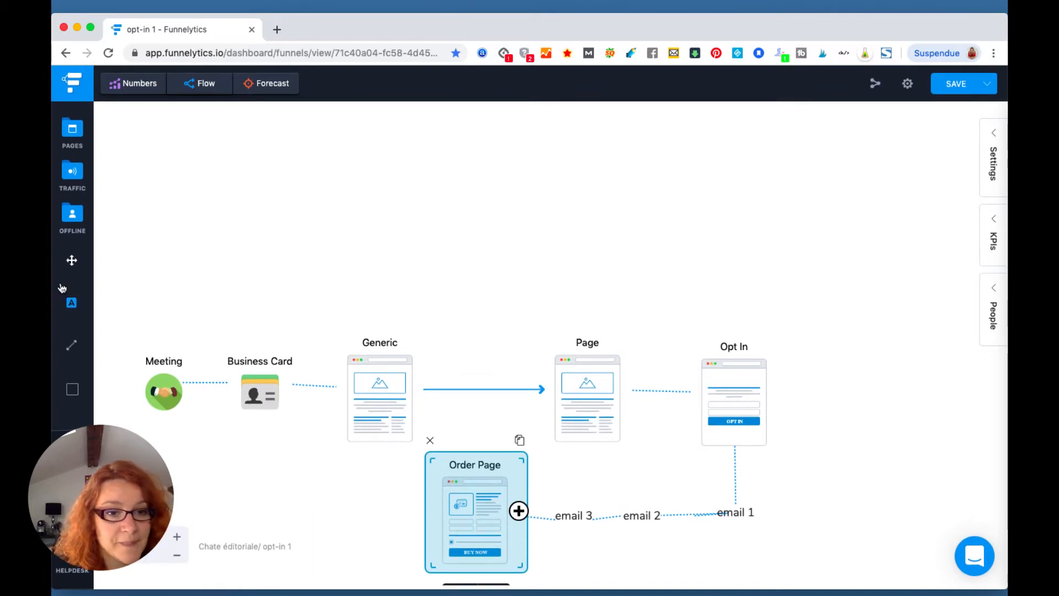
click(133, 84)
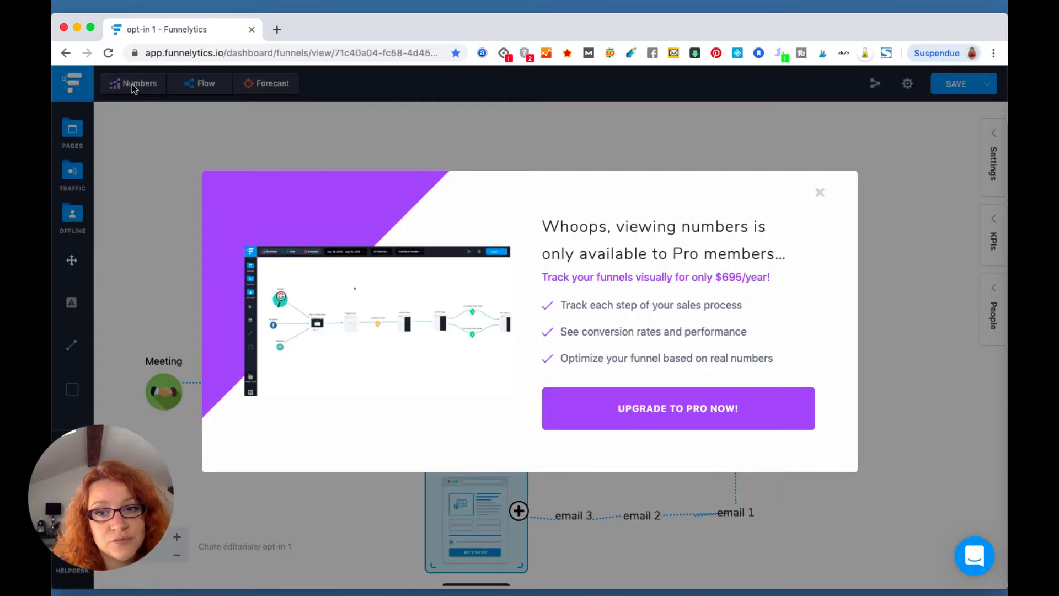
click(819, 194)
Save the funnel
click(956, 88)
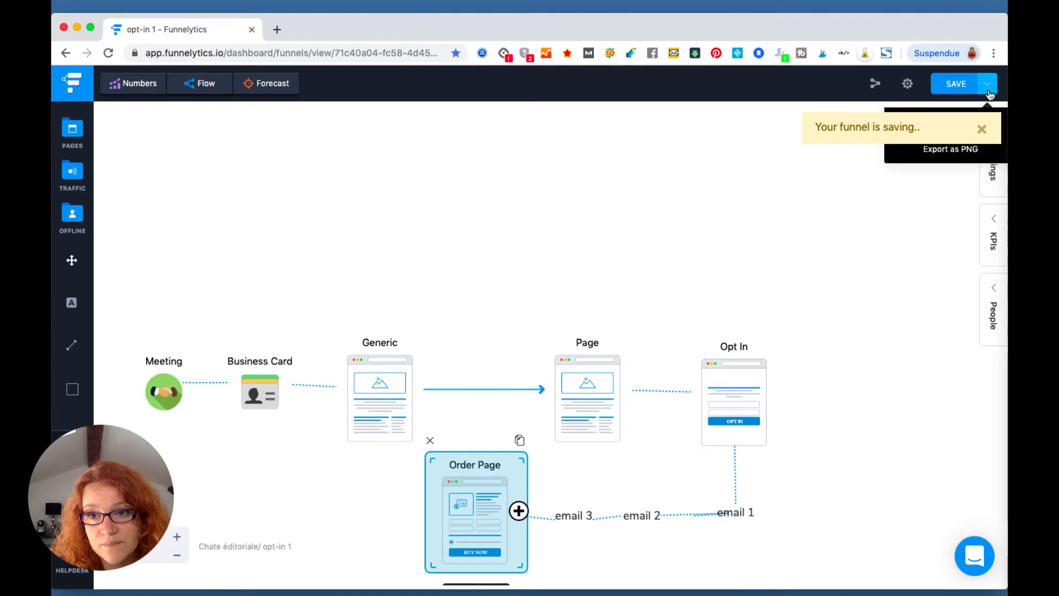
click(906, 90)
click(907, 87)
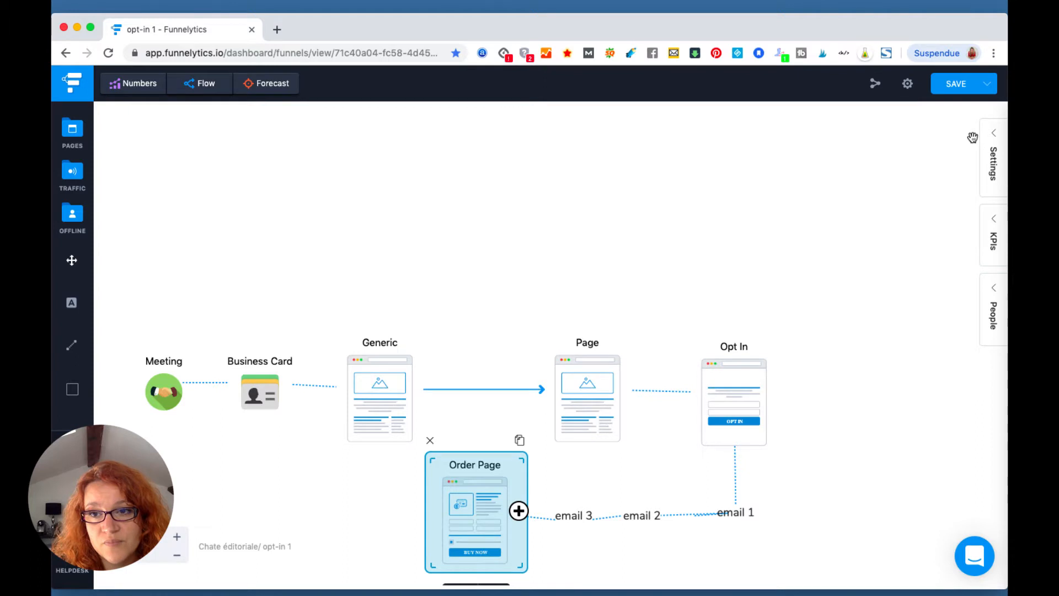
Enable Show Grid in the funnel's visualization settings and close the settings
click(907, 91)
click(855, 166)
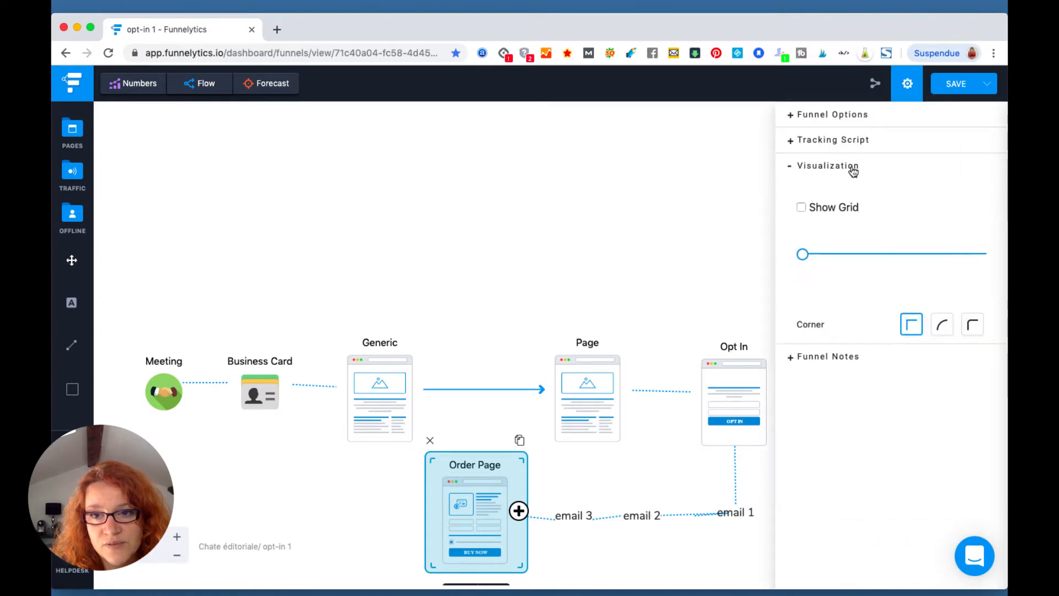
drag(803, 254, 773, 265)
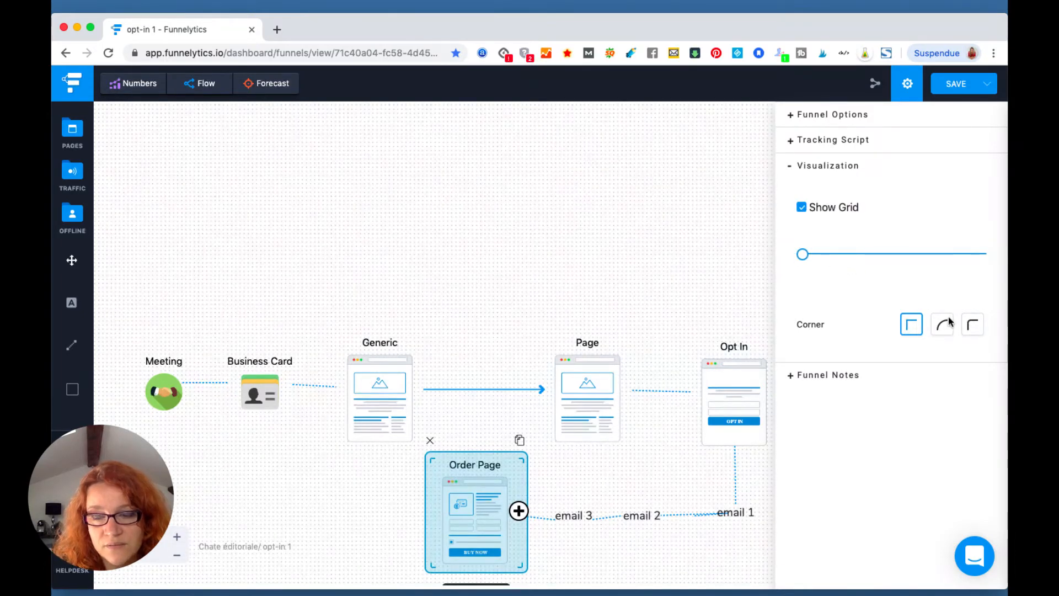
click(790, 168)
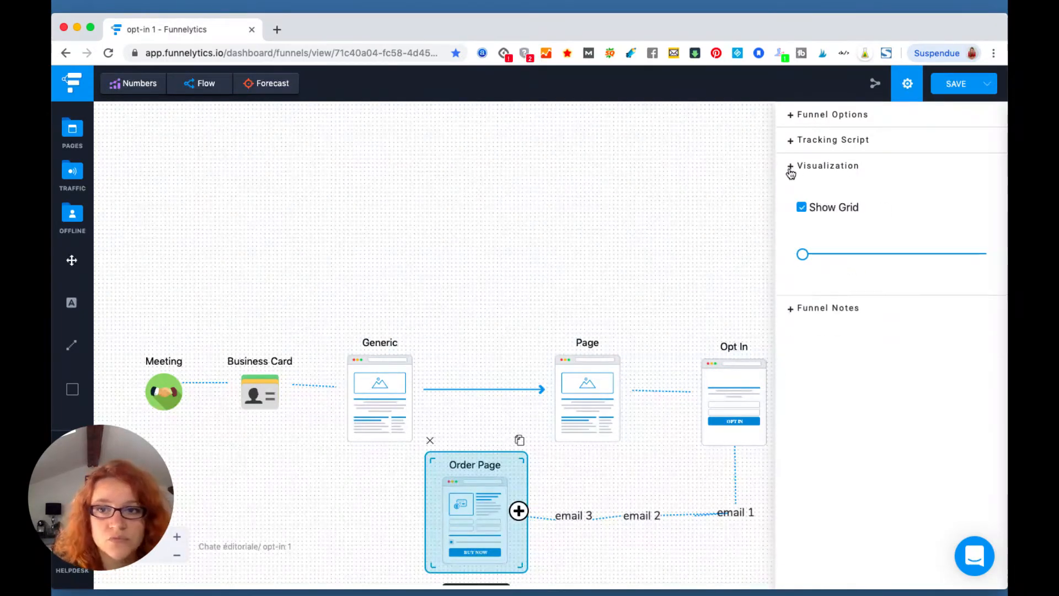
click(685, 158)
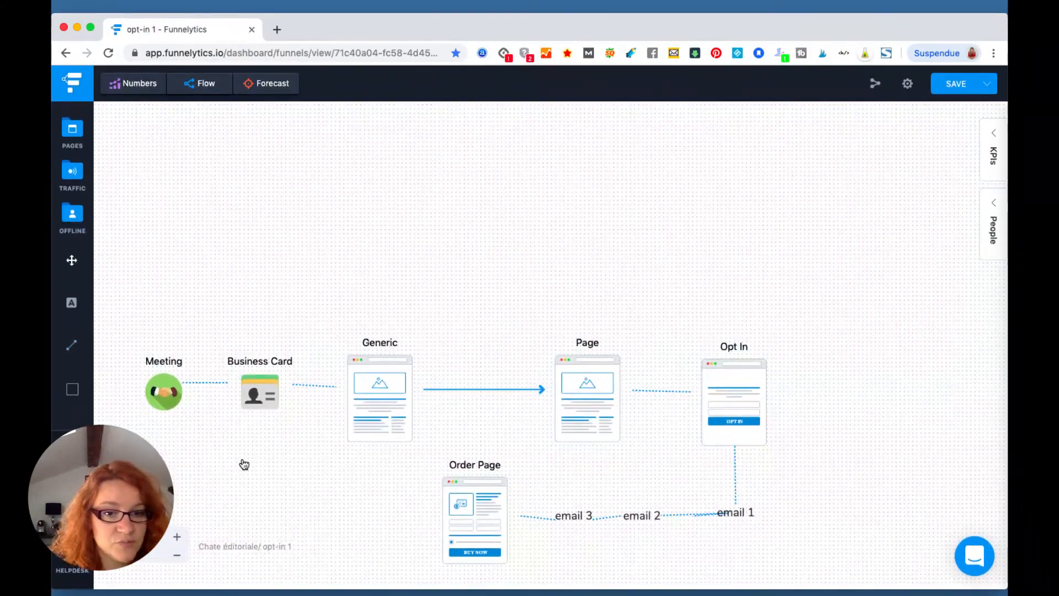
scroll(433, 345, down, 3)
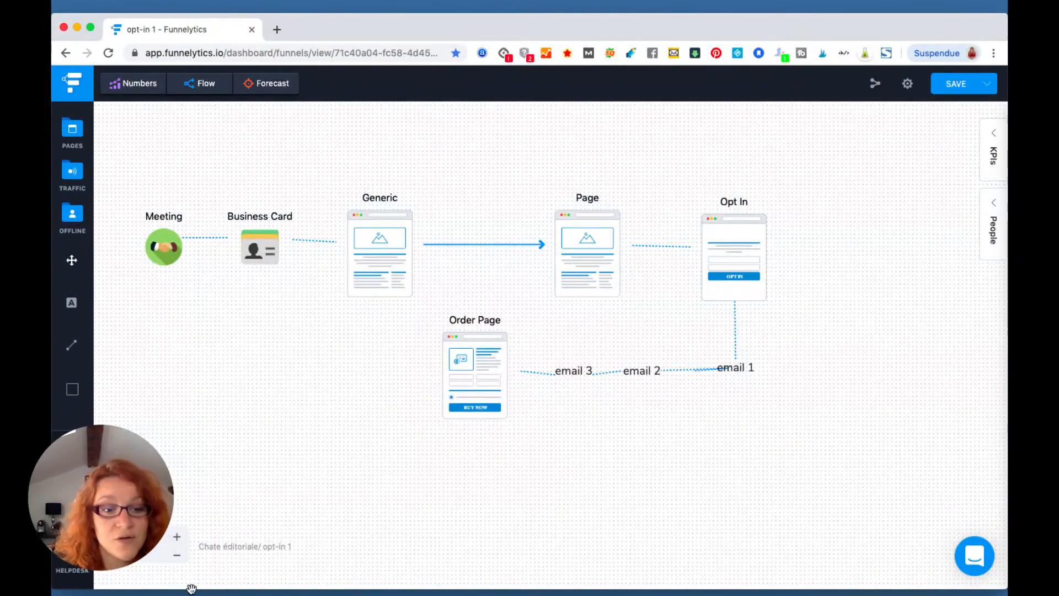
click(177, 558)
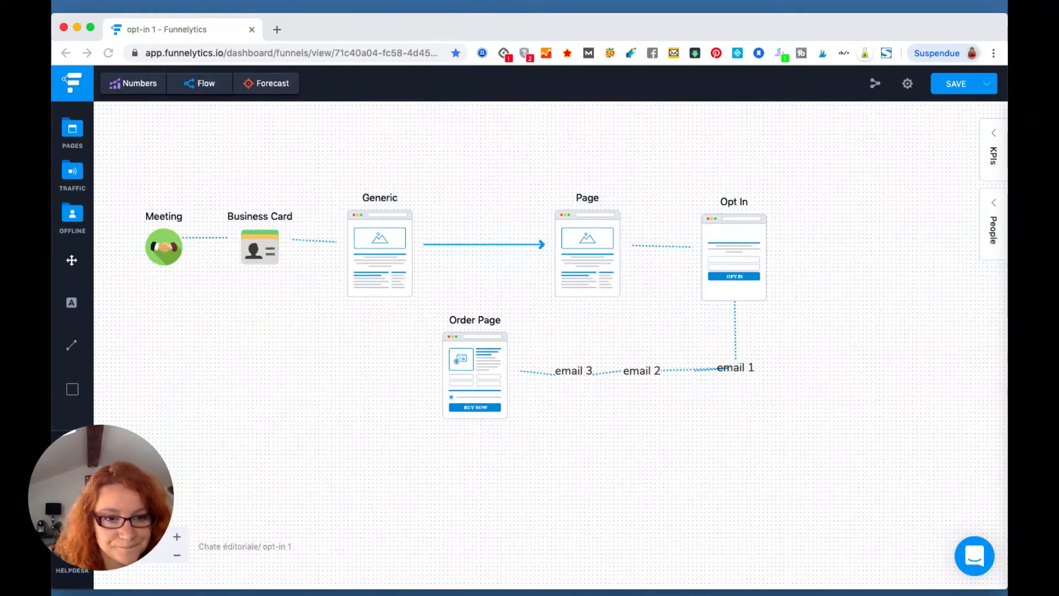